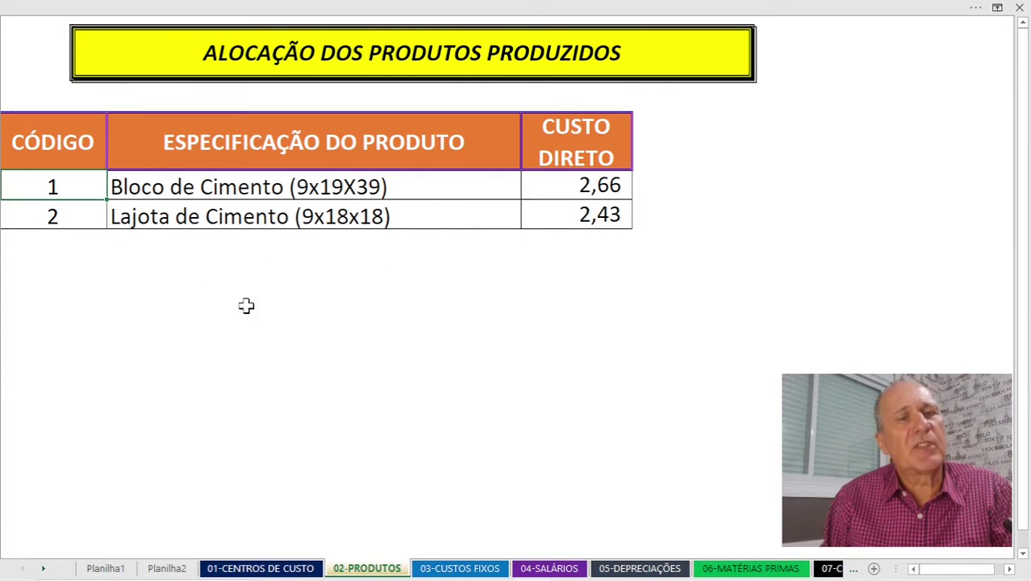
Review the direct costs of Lajota de Cimento and Bloco de Cimento on the 02-PRODUTOS sheet.
{"action": "left_click", "coordinate": [577, 215]}
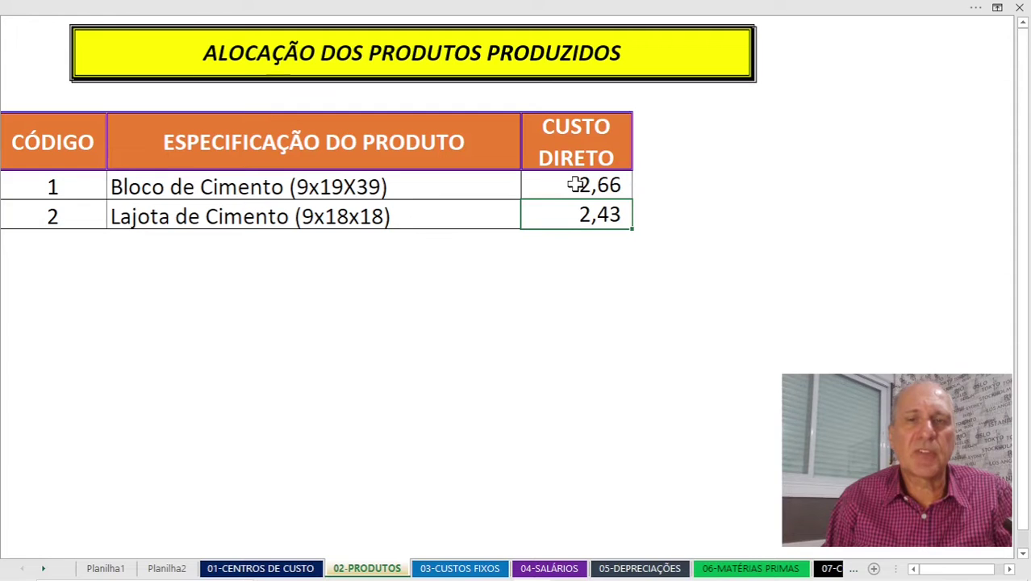
{"action": "double_click", "coordinate": [575, 185]}
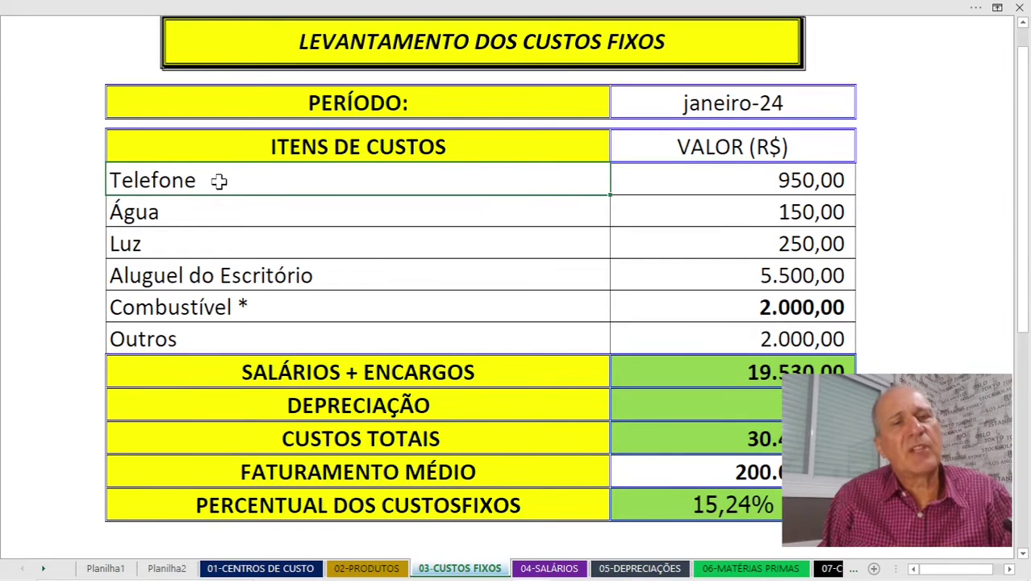
Go through the cost items and their values on the 03-CUSTOS FIXOS sheet, including fuel and Salários + Encargos.
{"action": "left_click", "coordinate": [214, 212]}
{"action": "left_click", "coordinate": [207, 245]}
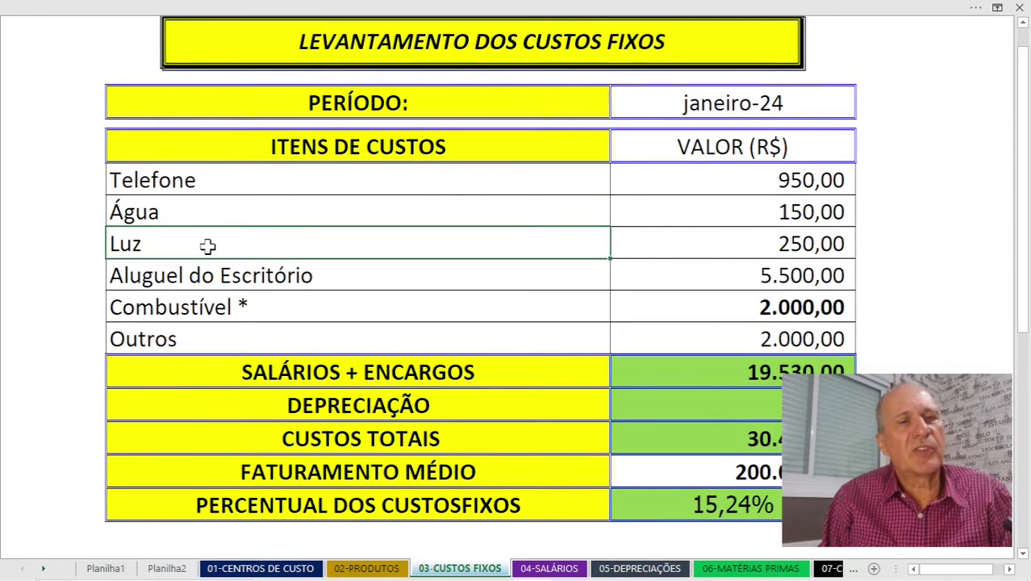
{"action": "left_click", "coordinate": [207, 214]}
{"action": "left_click", "coordinate": [224, 274]}
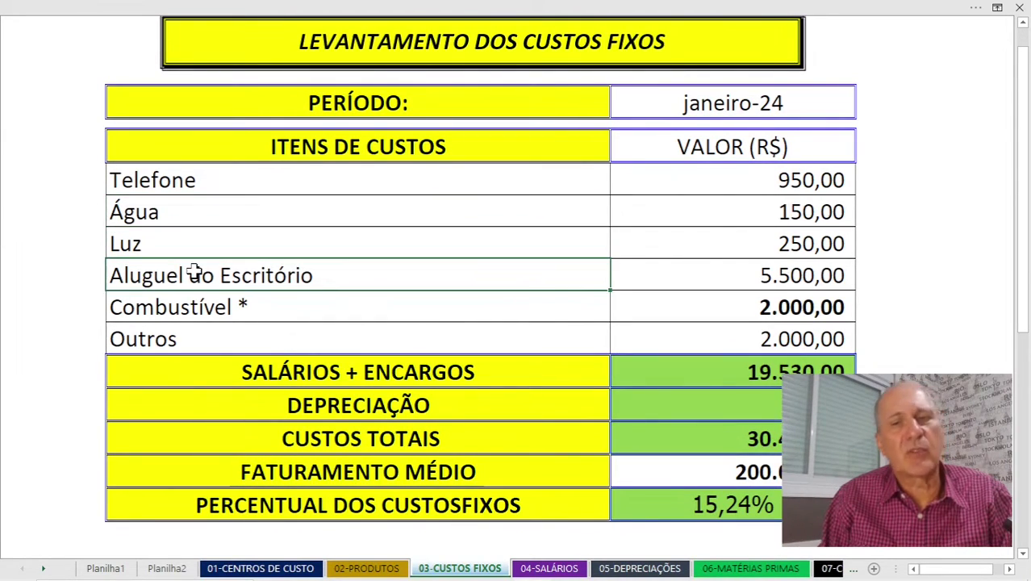
{"action": "left_click", "coordinate": [223, 301]}
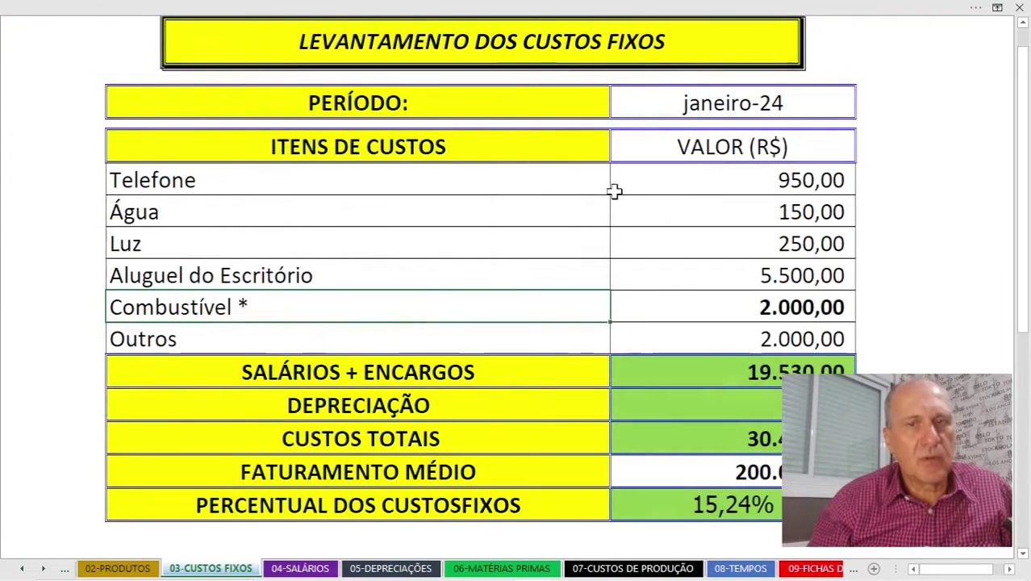
{"action": "left_click", "coordinate": [686, 295]}
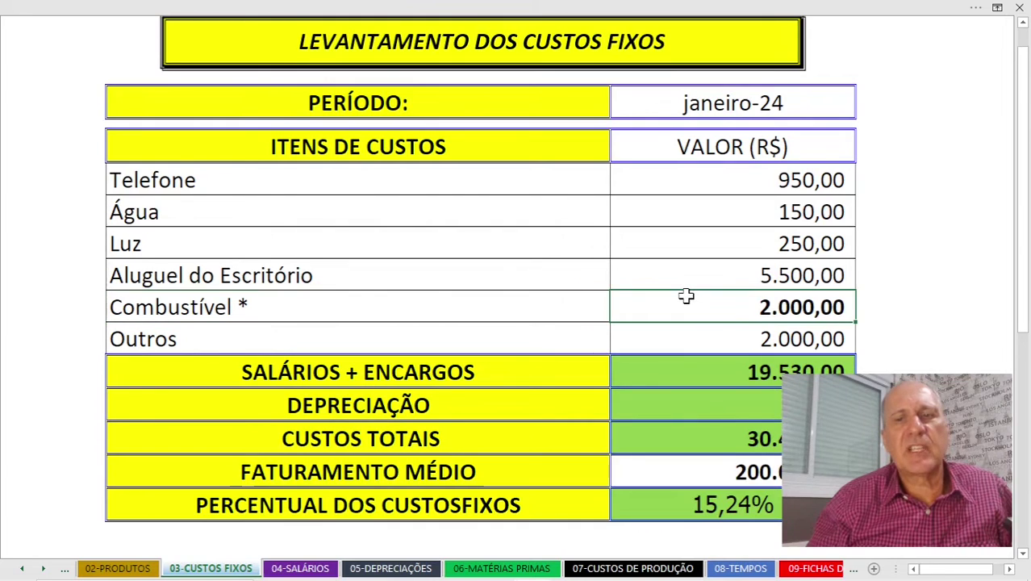
{"action": "left_click", "coordinate": [666, 367]}
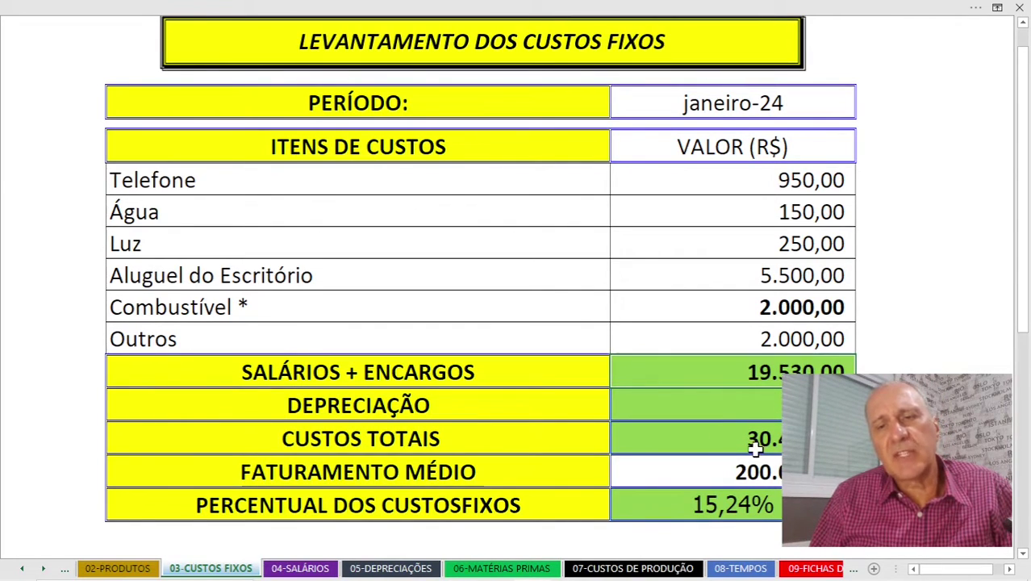
{"action": "key", "text": "Up"}
{"action": "key", "text": "Up"}
{"action": "key", "text": "Up"}
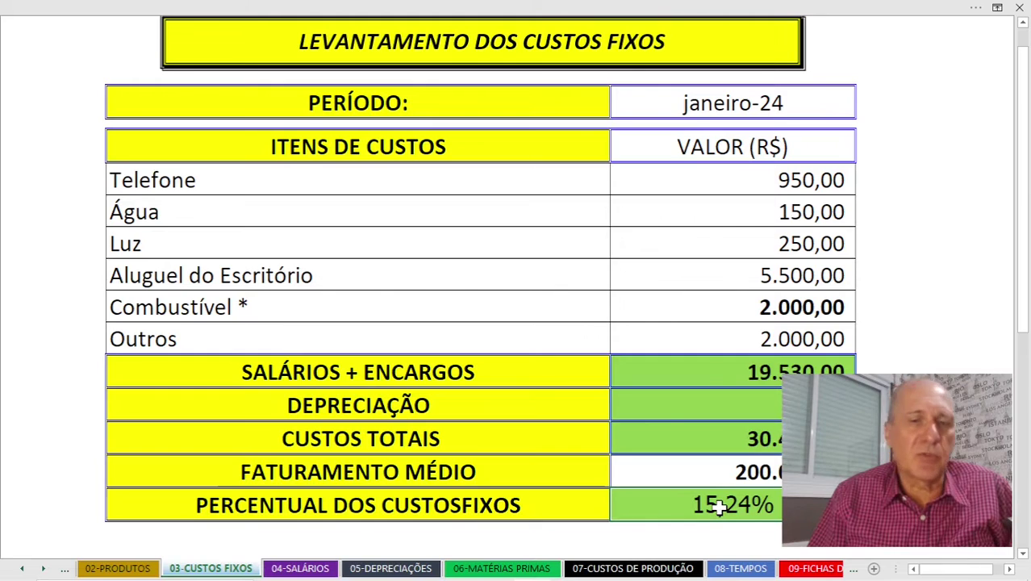
Inspect the formulas behind the Salários + Encargos and Depreciação values, leaving both unchanged.
{"action": "double_click", "coordinate": [706, 377]}
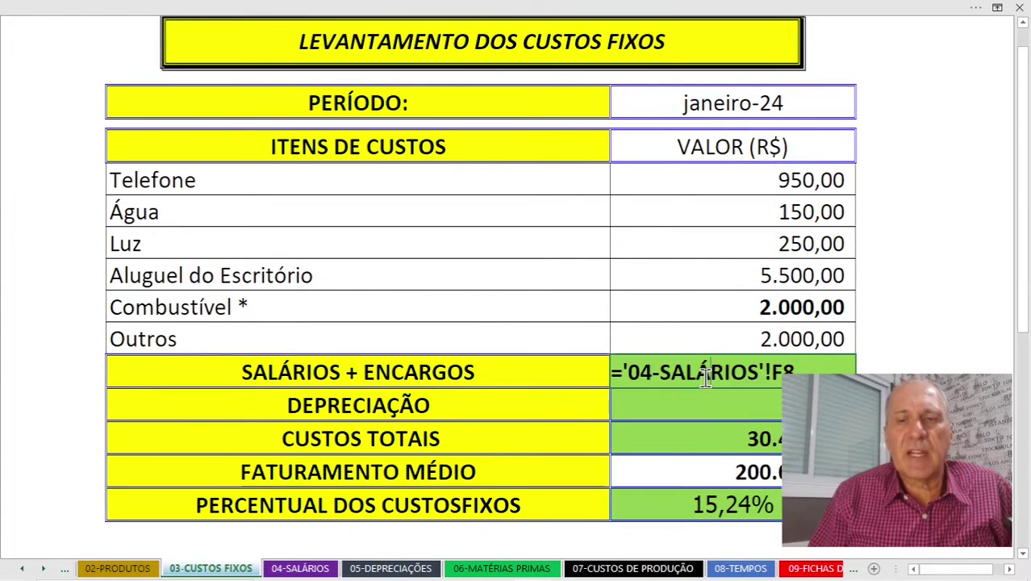
{"action": "key", "text": "Escape"}
{"action": "double_click", "coordinate": [695, 403]}
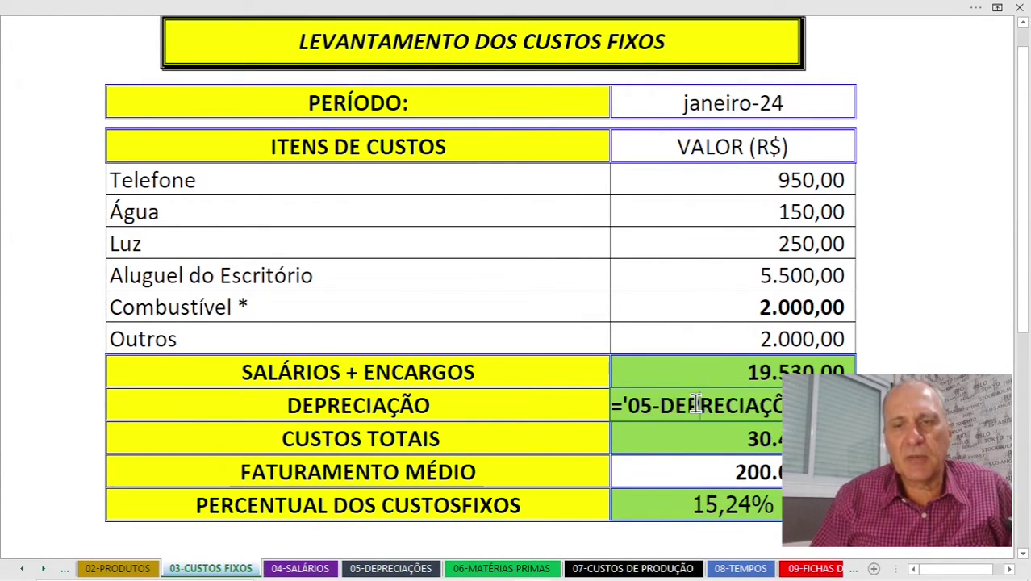
{"action": "key", "text": "Escape"}
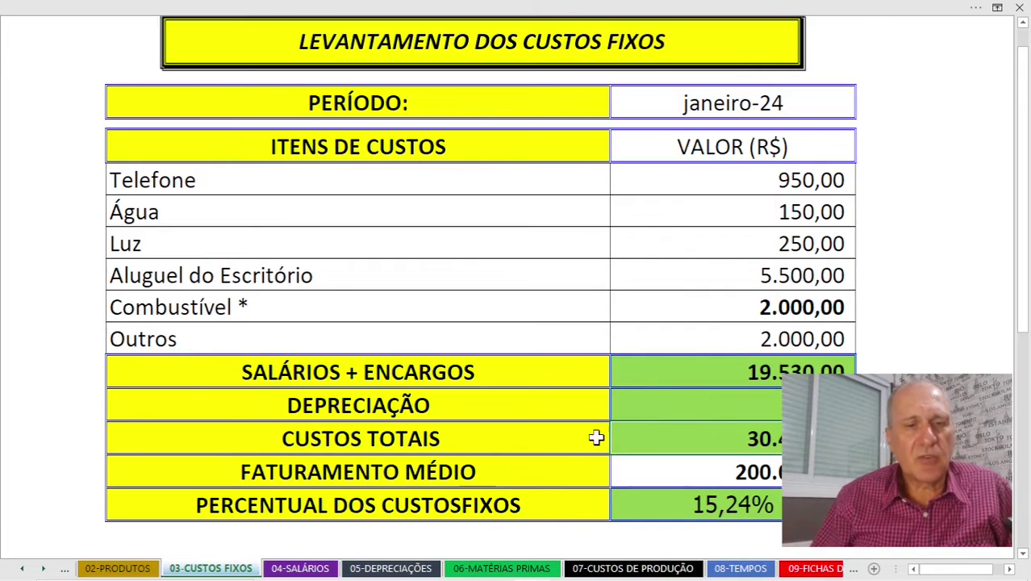
Check the fixed-cost salary total on the 04-SALÁRIOS sheet and return to 03-CUSTOS FIXOS.
{"action": "left_click", "coordinate": [297, 568]}
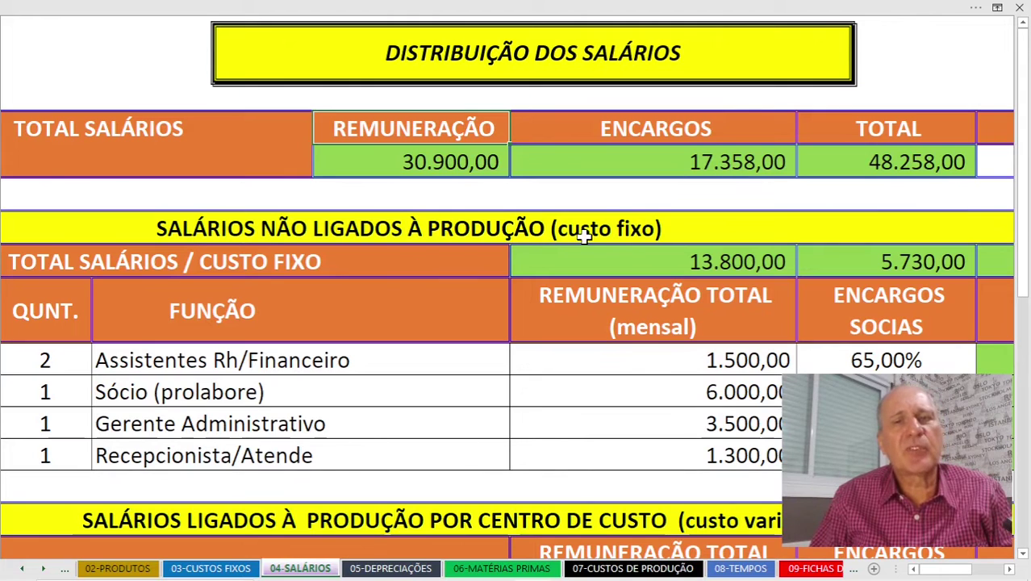
{"action": "scroll", "coordinate": [730, 263], "scroll_direction": "right", "scroll_amount": 3}
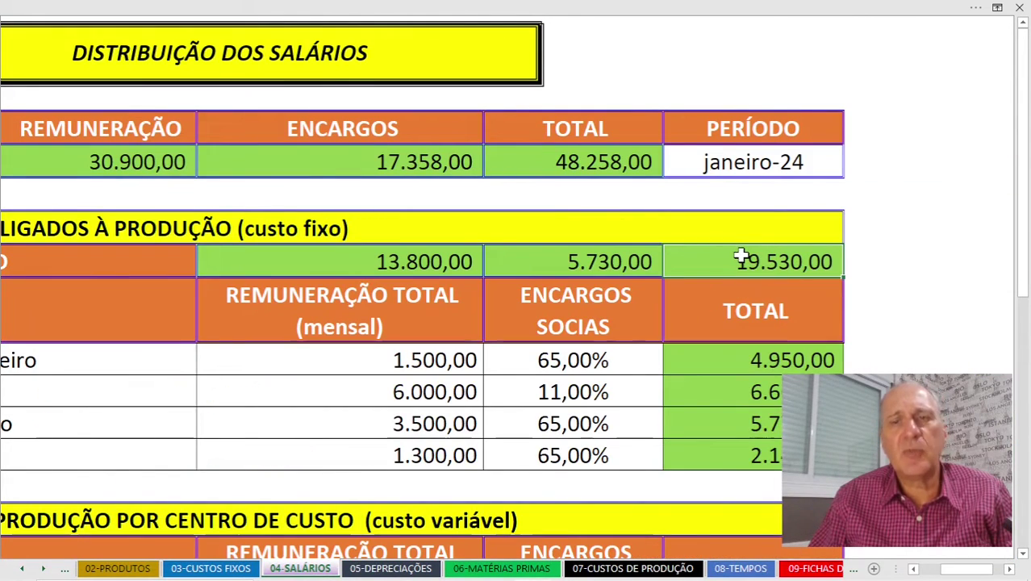
{"action": "left_click", "coordinate": [211, 568]}
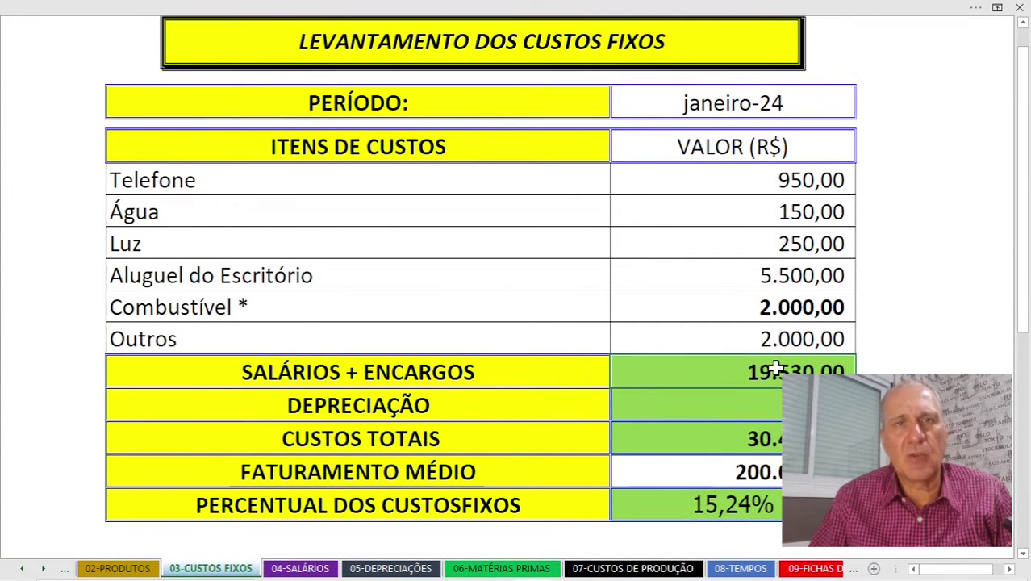
Review the production-linked salaries by cost centre on the 04-SALÁRIOS sheet, including headcount, social charges and totals.
{"action": "key", "text": "ctrl+Page_Down"}
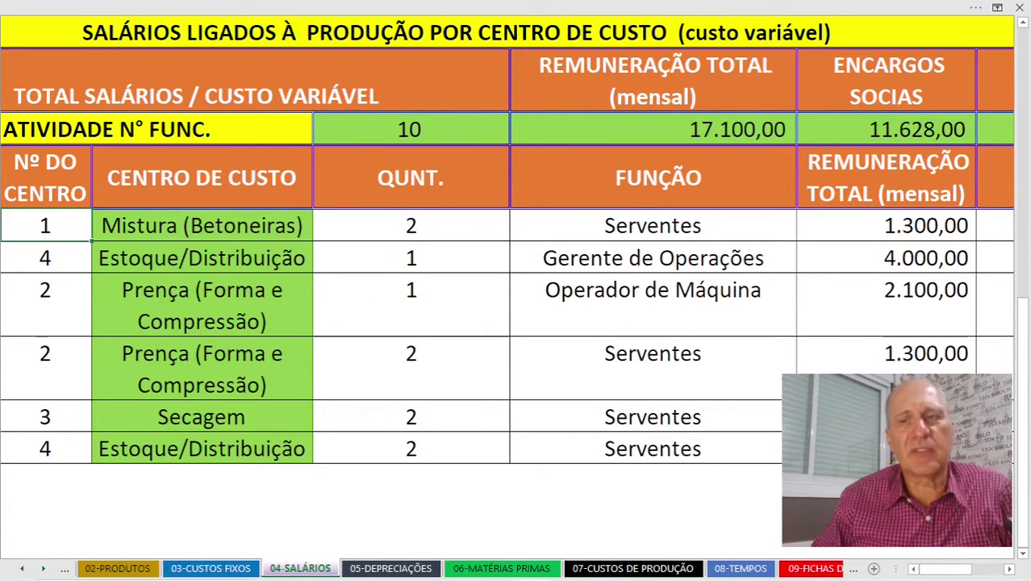
{"action": "left_click", "coordinate": [496, 131]}
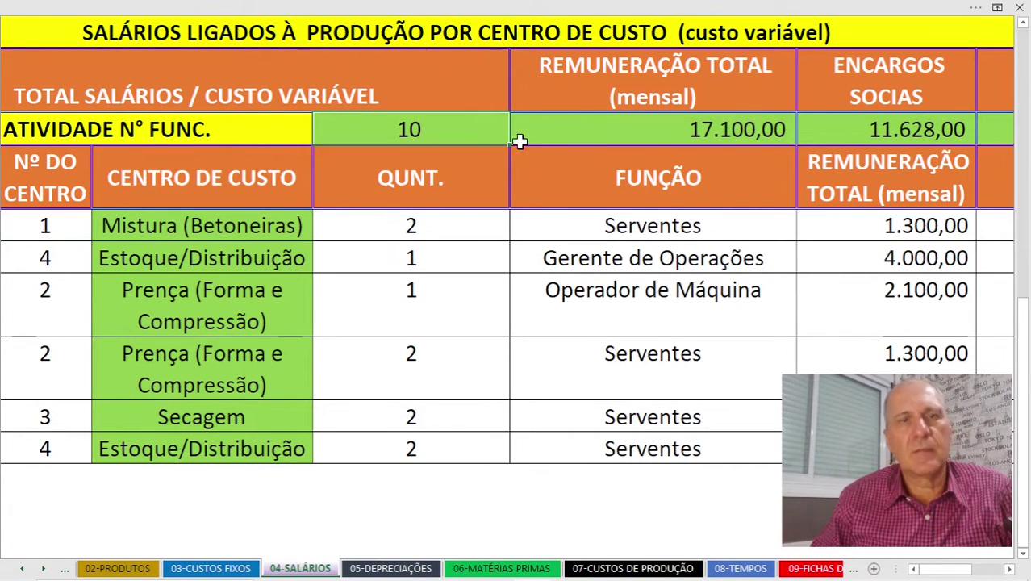
{"action": "left_click", "coordinate": [1012, 571]}
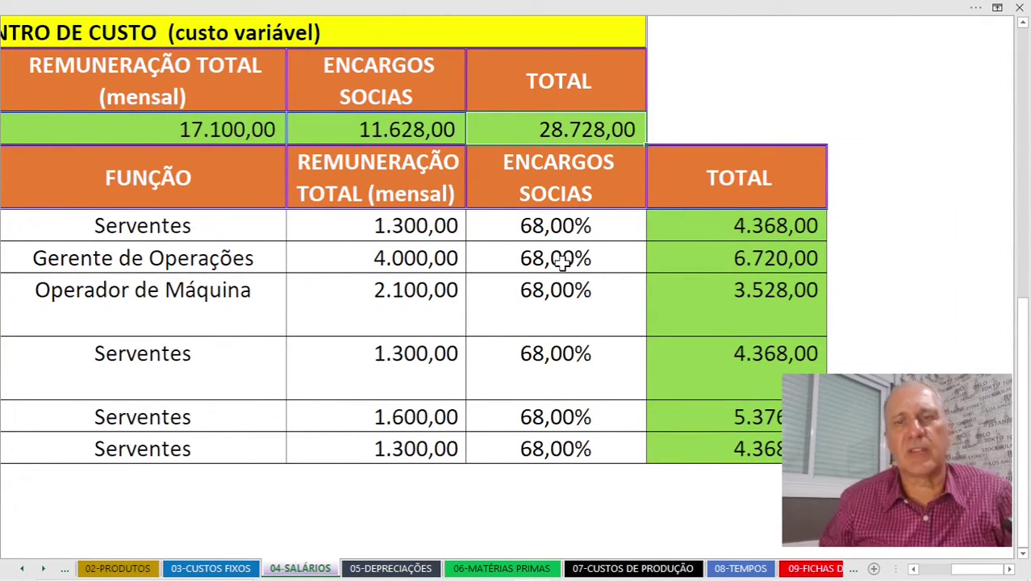
Examine the overall pay, charges and total in the salary summary, plus the fixed-cost and variable-cost salary totals.
{"action": "scroll", "coordinate": [165, 161], "scroll_direction": "up", "scroll_amount": 5}
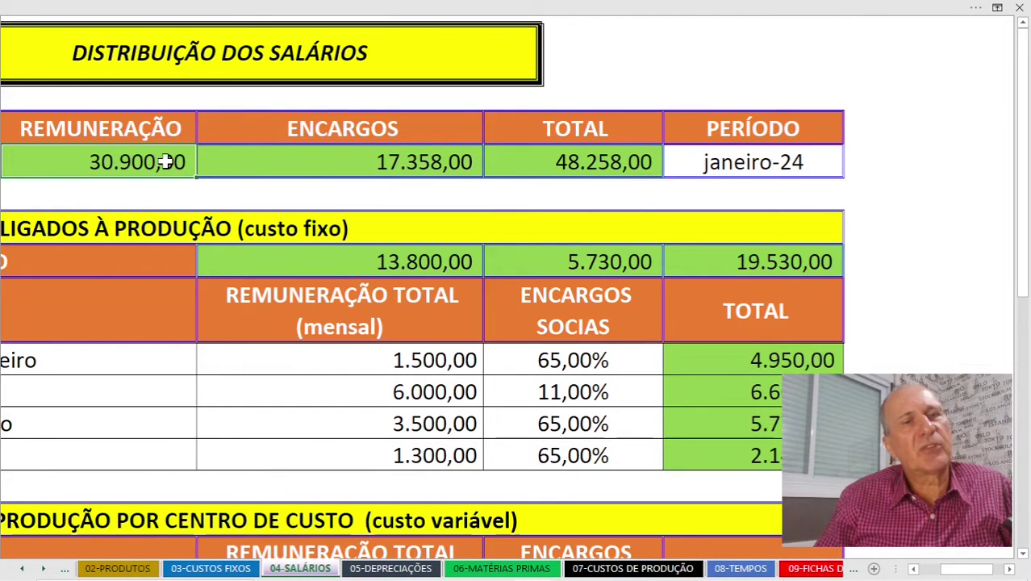
{"action": "left_click", "coordinate": [304, 167]}
{"action": "left_click", "coordinate": [571, 168]}
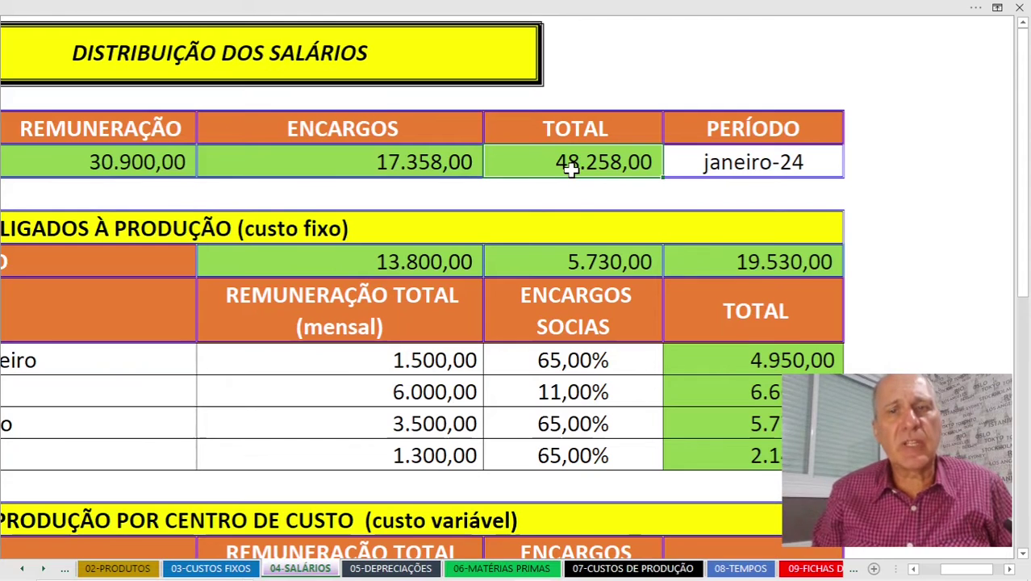
{"action": "left_click", "coordinate": [716, 266]}
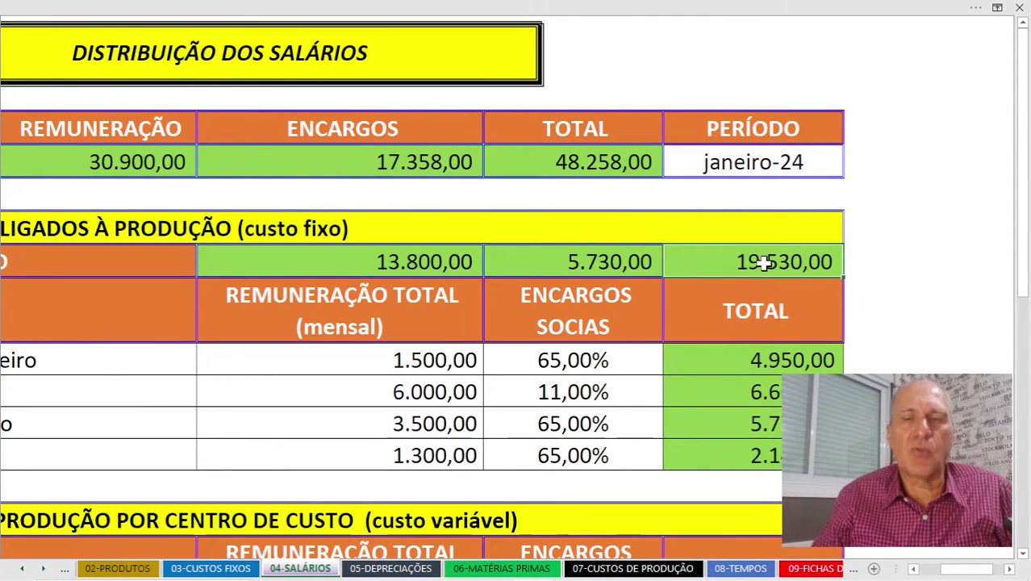
{"action": "scroll", "coordinate": [763, 262], "scroll_direction": "down", "scroll_amount": 4}
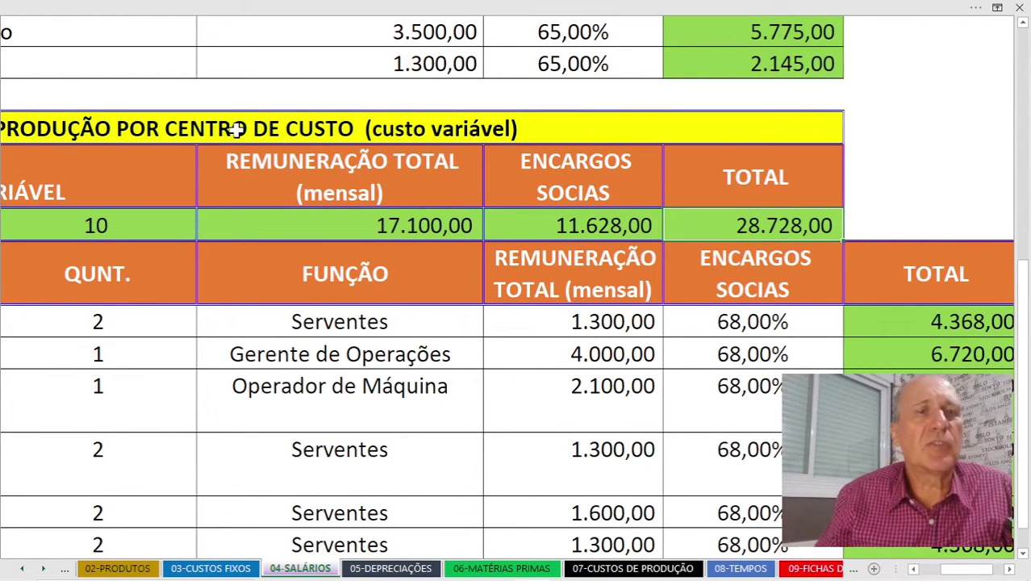
Review the fixed asset Movéis e Utensílios and the production-linked assets on the 05-DEPRECIAÇÕES sheet.
{"action": "key", "text": "ctrl+Page_Down"}
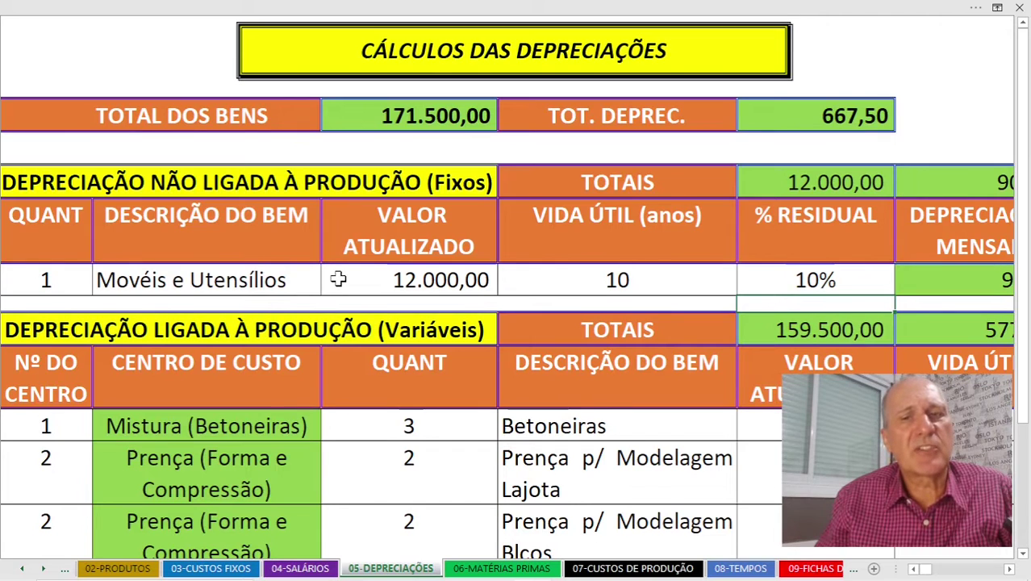
{"action": "left_click", "coordinate": [303, 280]}
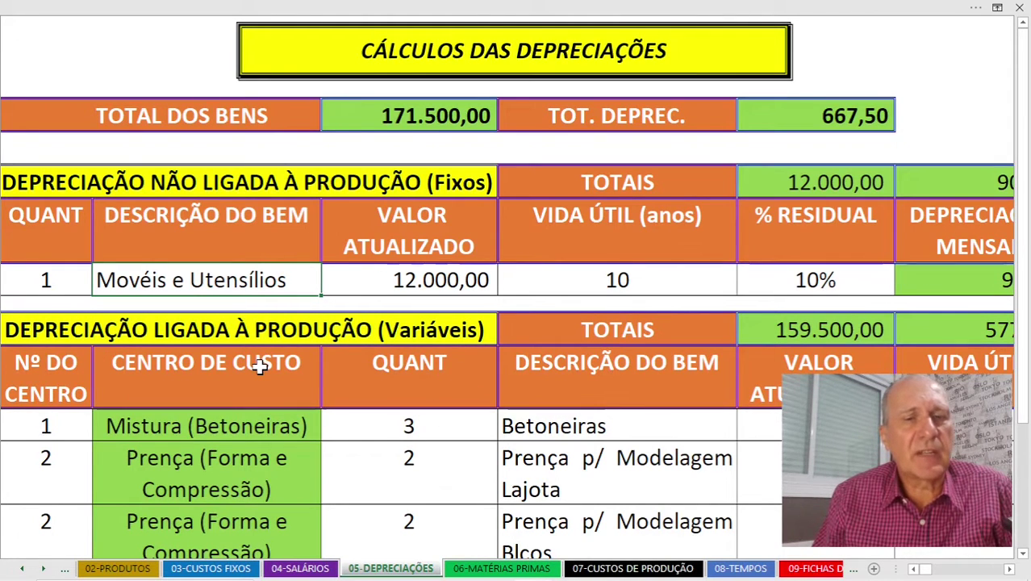
{"action": "scroll", "coordinate": [236, 249], "scroll_direction": "down", "scroll_amount": 2}
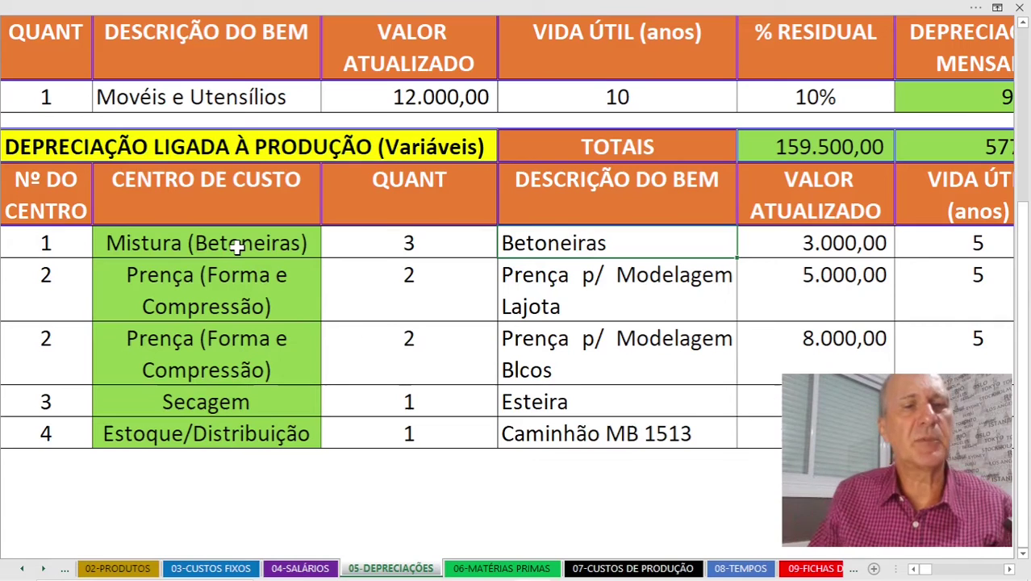
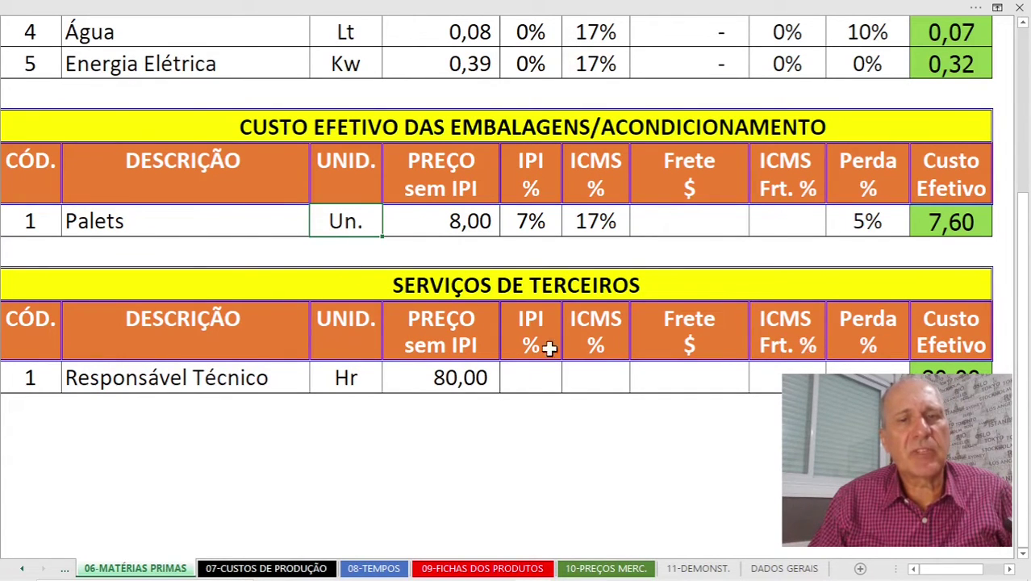
Consult the production inputs on the DADOS GERAIS sheet, and return to the raw material costs on 06-MATÉRIAS PRIMAS.
{"action": "left_click", "coordinate": [789, 574]}
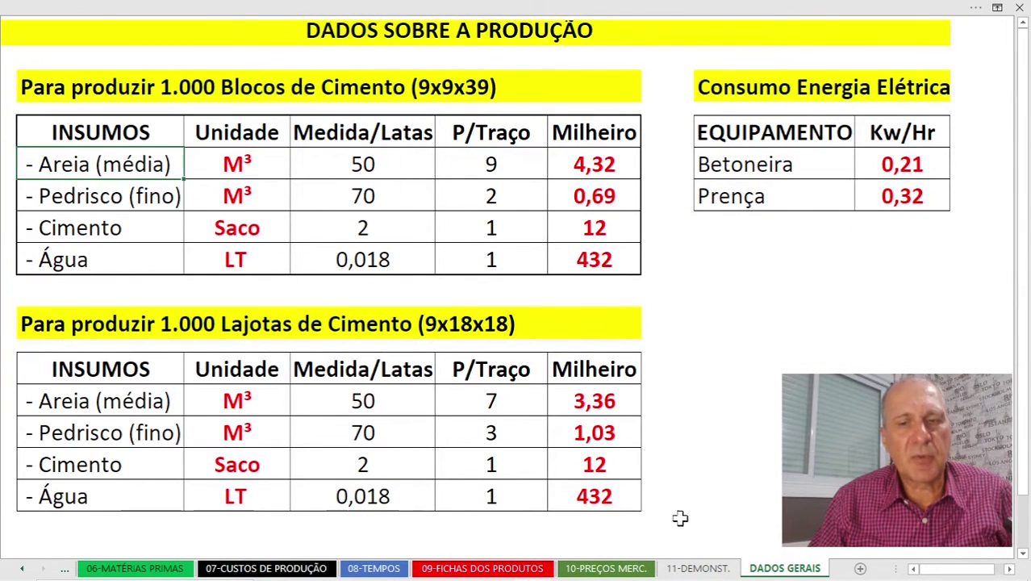
{"action": "left_click", "coordinate": [134, 568]}
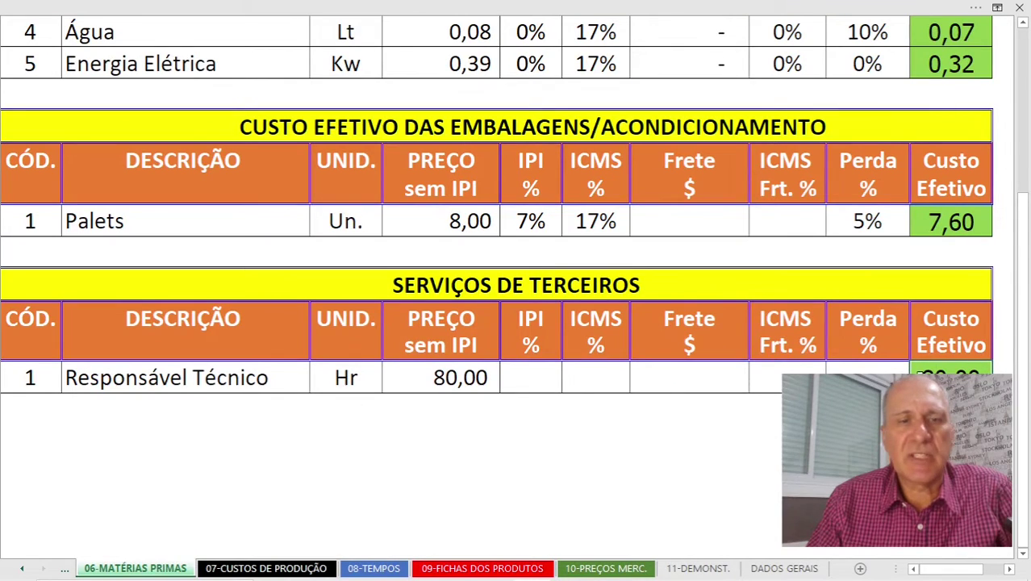
{"action": "scroll", "coordinate": [662, 385], "scroll_direction": "up", "scroll_amount": 3}
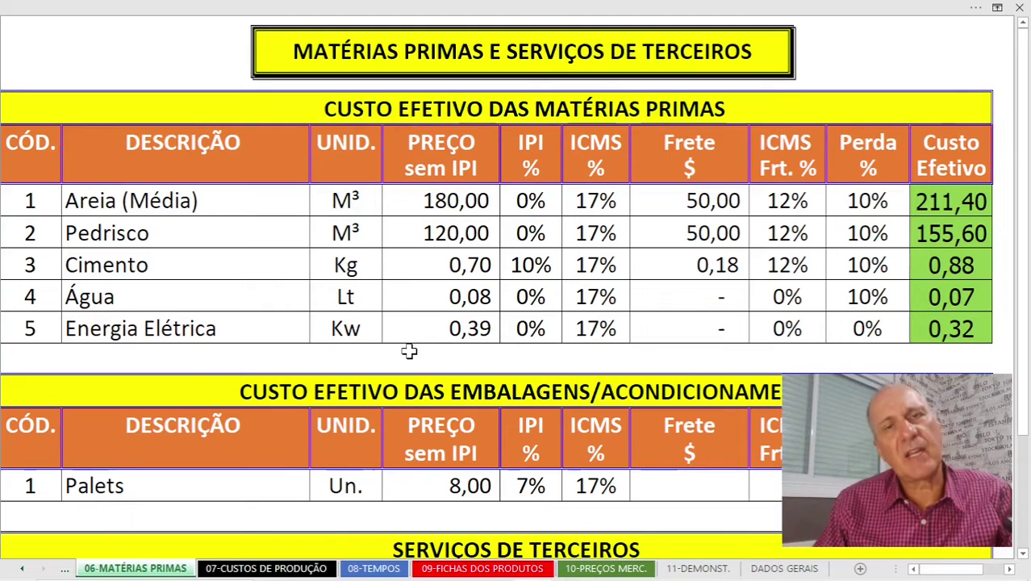
Compare the Salários total on 07-CUSTOS DE PRODUÇÃO with the variable-cost salary total on 04-SALÁRIOS, and return.
{"action": "key", "text": "ctrl+Page_Down"}
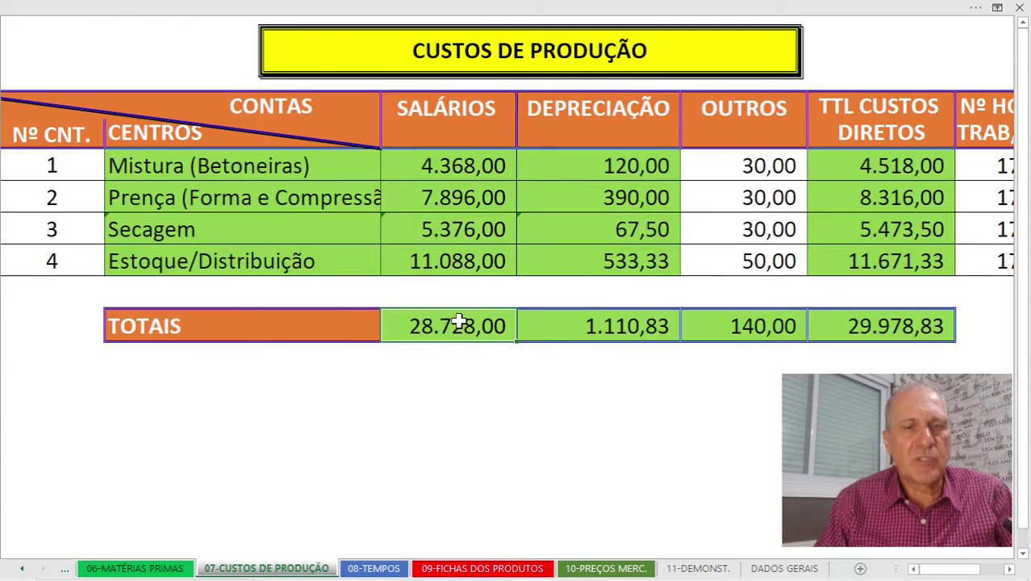
{"action": "key", "text": "ctrl+Page_Up"}
{"action": "key", "text": "ctrl+Page_Up"}
{"action": "key", "text": "ctrl+Page_Up"}
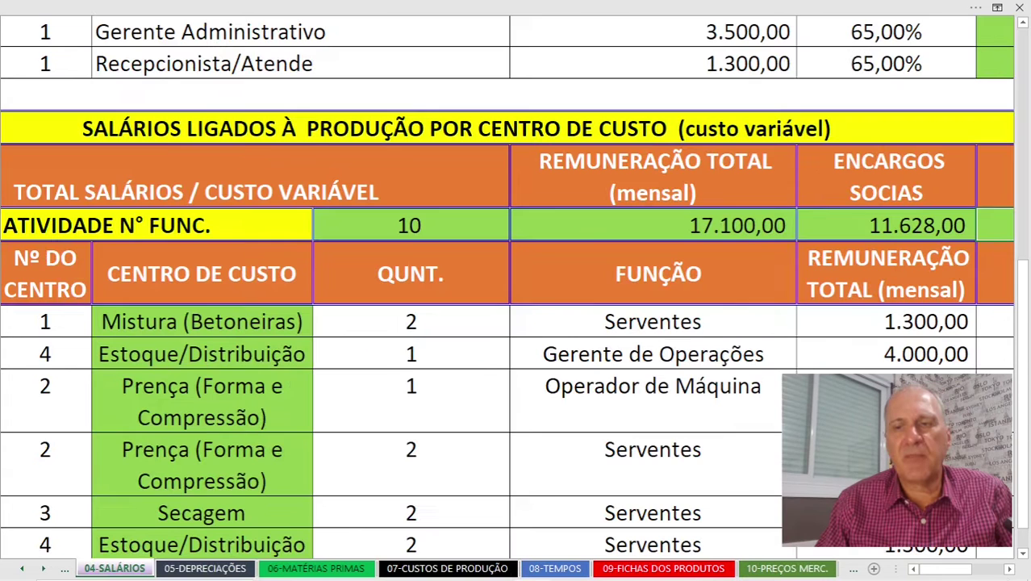
{"action": "left_click", "coordinate": [1014, 571]}
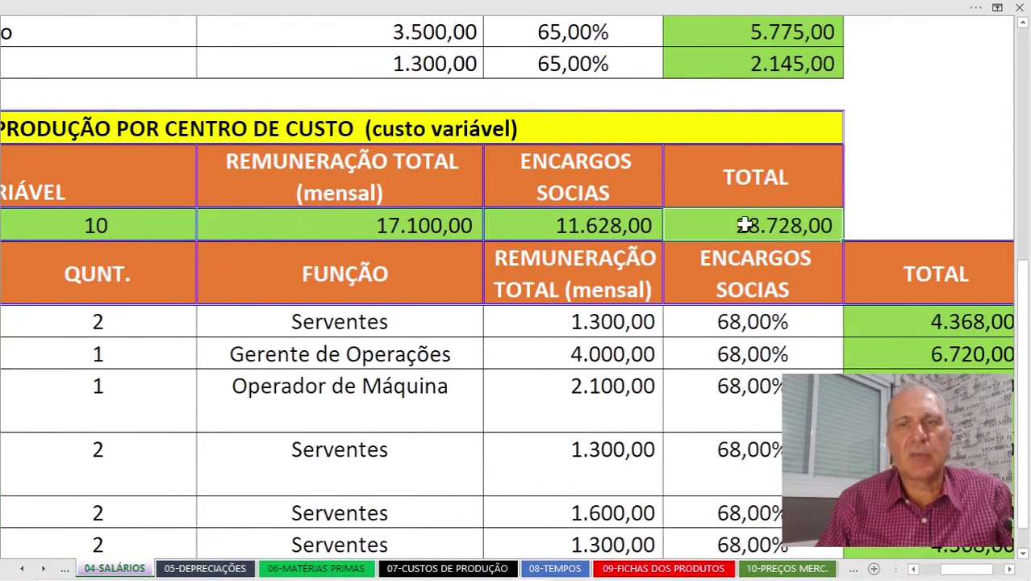
{"action": "key", "text": "ctrl+Page_Down"}
{"action": "key", "text": "ctrl+Page_Down"}
{"action": "key", "text": "ctrl+Page_Down"}
Compare the Depreciação column on 07-CUSTOS DE PRODUÇÃO with the 05-DEPRECIAÇÕES sheet, and return.
{"action": "left_click_drag", "start_coordinate": [626, 133], "coordinate": [639, 314]}
{"action": "key", "text": "ctrl+Page_Up"}
{"action": "key", "text": "ctrl+Page_Up"}
{"action": "key", "text": "ctrl+Page_Down"}
{"action": "key", "text": "ctrl+Page_Down"}
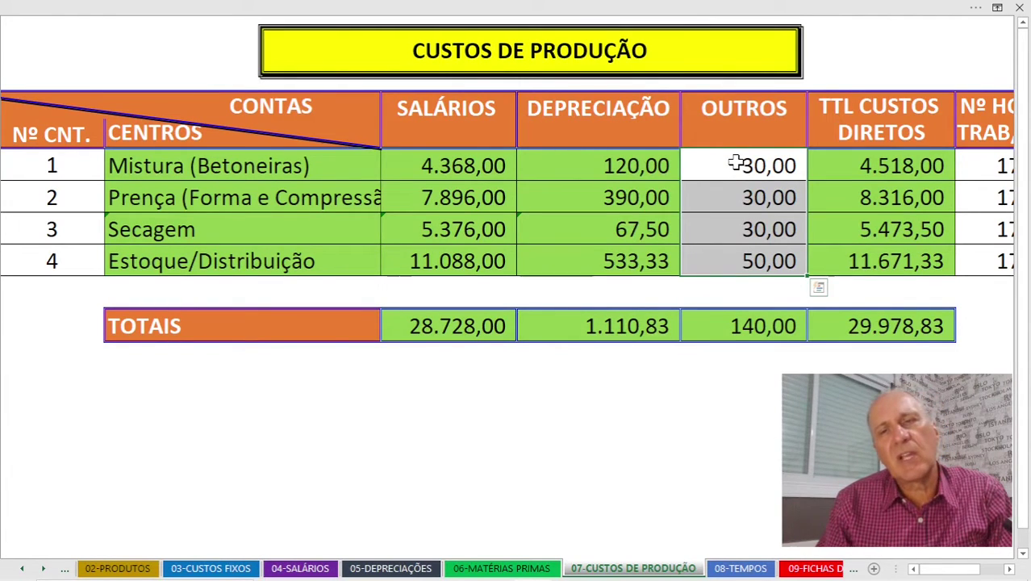
Examine the total direct costs column and the first cost centre's total production capacity on 07-CUSTOS DE PRODUÇÃO.
{"action": "left_click", "coordinate": [879, 330]}
{"action": "scroll", "coordinate": [877, 345], "scroll_direction": "right", "scroll_amount": 1}
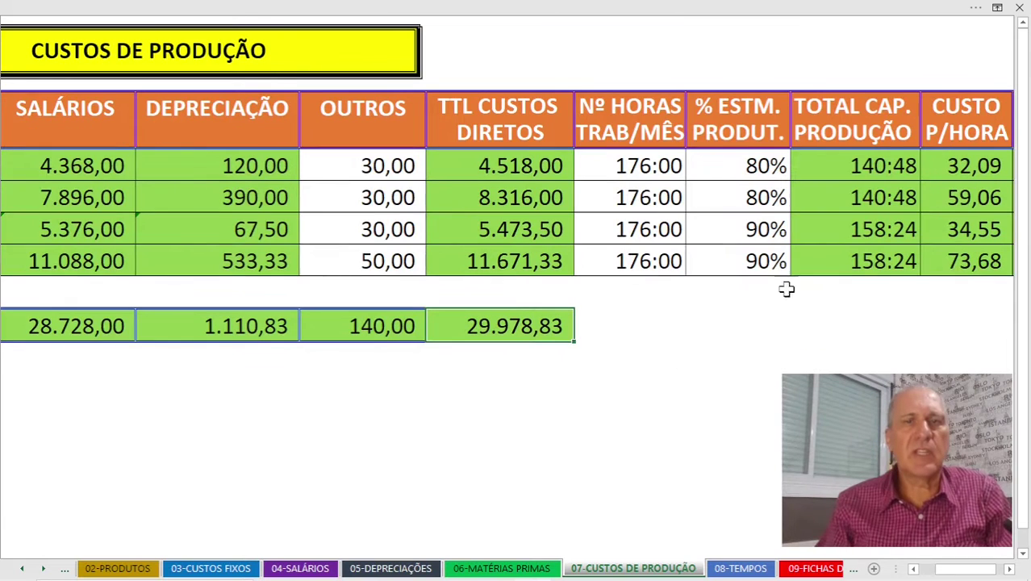
{"action": "left_click_drag", "start_coordinate": [488, 128], "coordinate": [486, 322]}
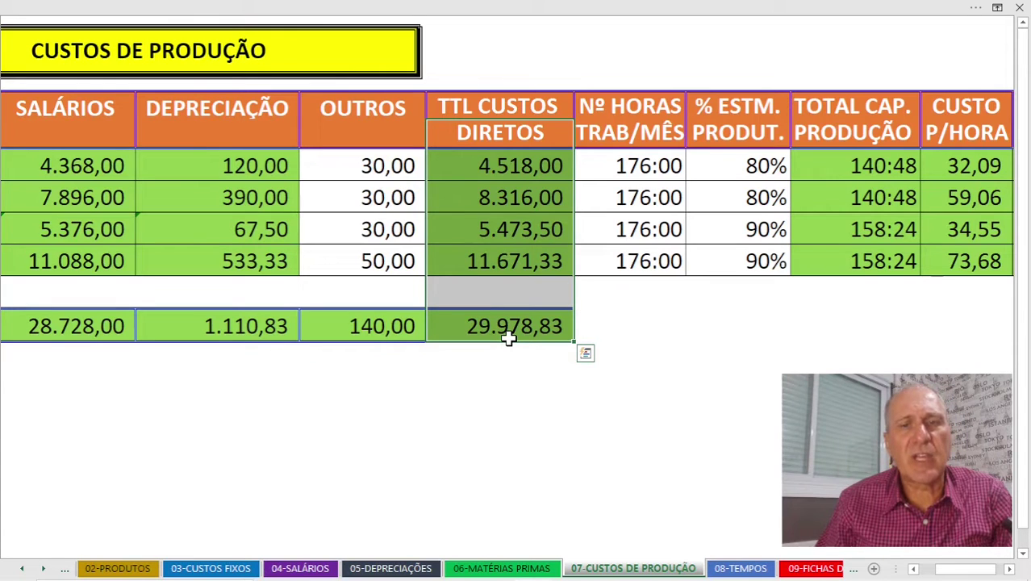
{"action": "left_click", "coordinate": [855, 166]}
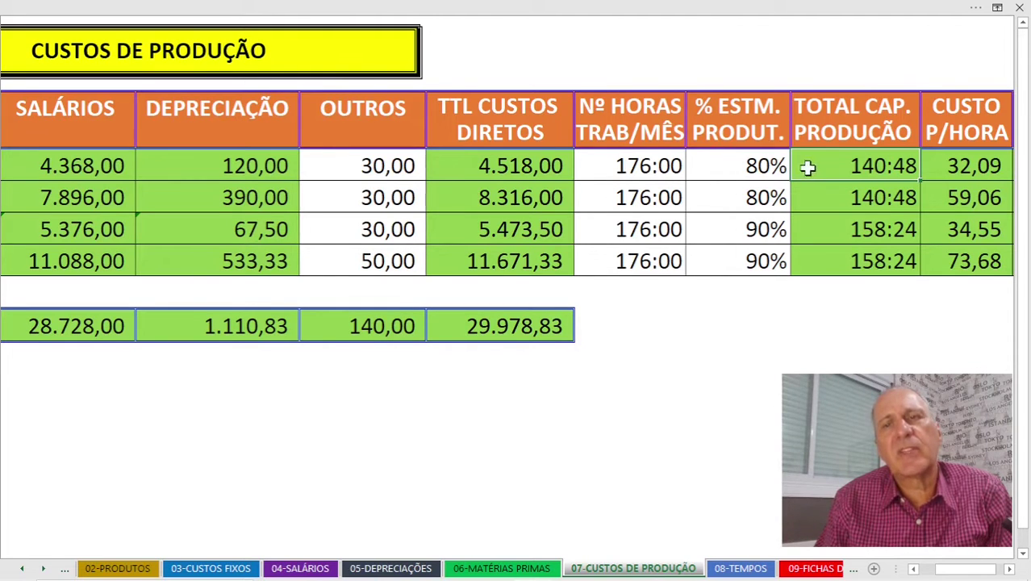
Examine the cost per hour and cost per minute of each cost centre on 07-CUSTOS DE PRODUÇÃO.
{"action": "key", "text": "Right"}
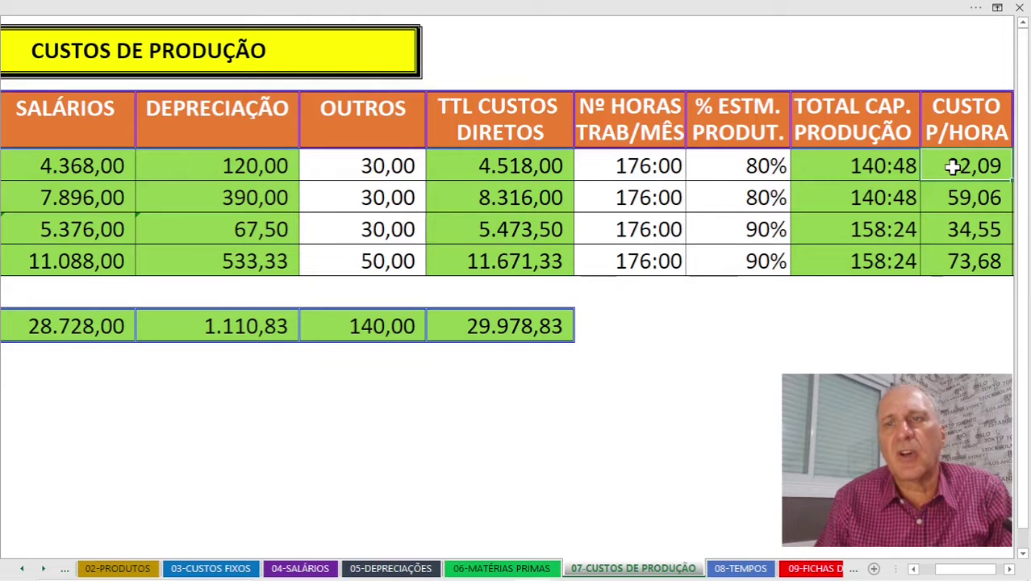
{"action": "key", "text": "Right"}
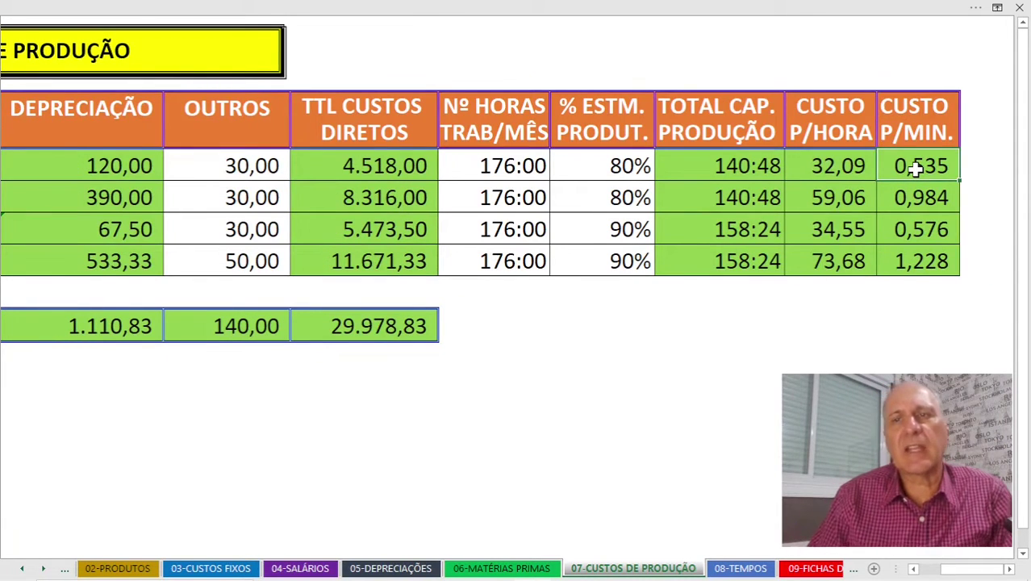
{"action": "key", "text": "Home"}
{"action": "scroll", "coordinate": [174, 227], "scroll_direction": "right", "scroll_amount": 3}
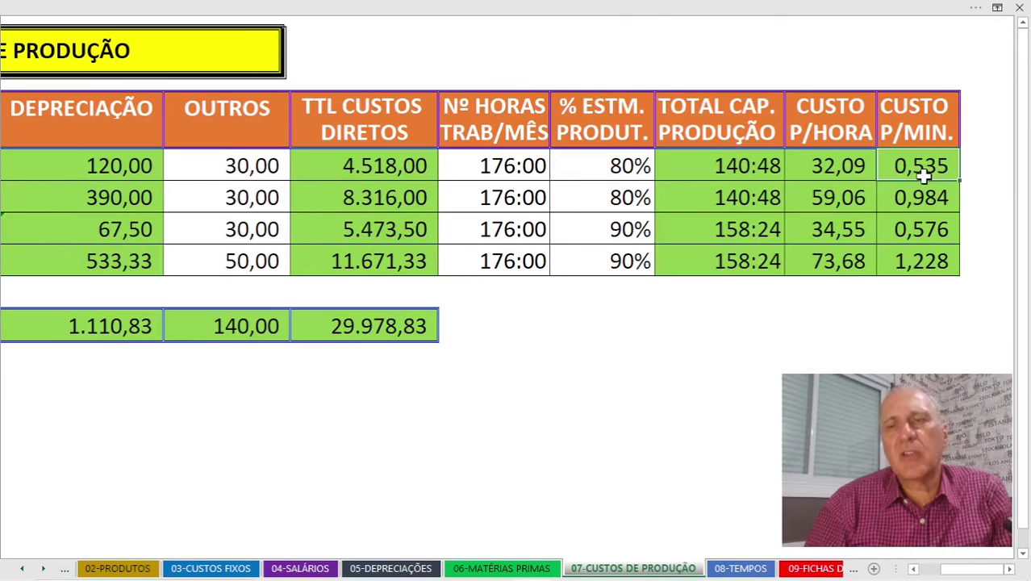
{"action": "left_click_drag", "start_coordinate": [955, 568], "coordinate": [935, 568]}
{"action": "left_click", "coordinate": [51, 163]}
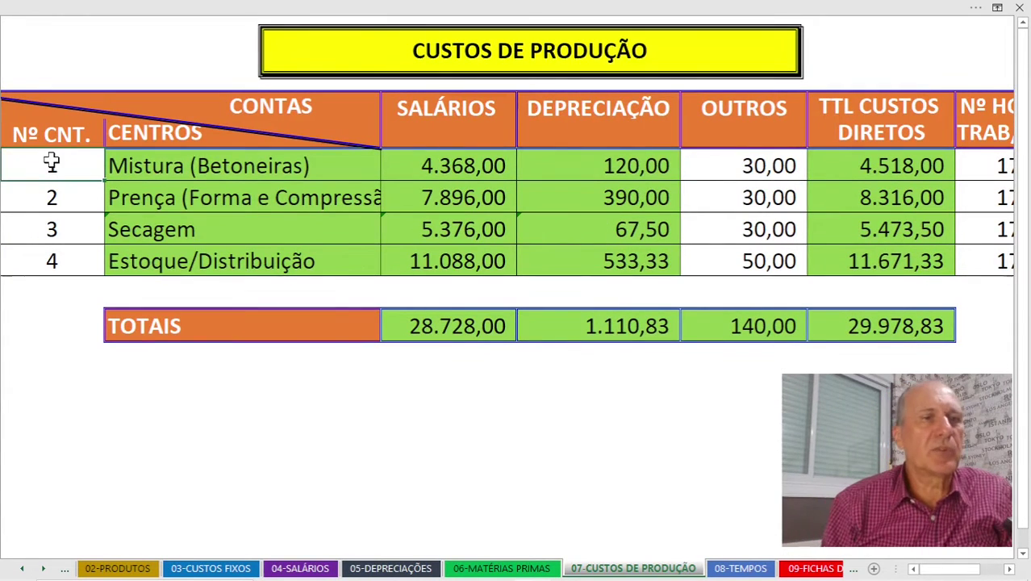
{"action": "left_click", "coordinate": [143, 164]}
{"action": "scroll", "coordinate": [143, 163], "scroll_direction": "right", "scroll_amount": 3}
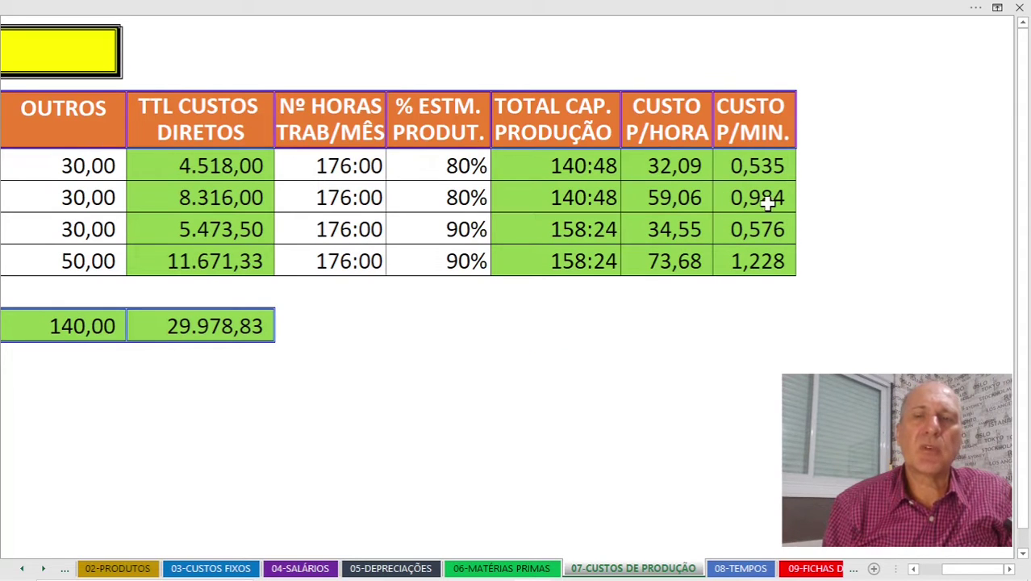
Consult the 08-TEMPOS sheet and examine the product code and cost centre of the first Bloco de Cimento row.
{"action": "key", "text": "ctrl+Page_Down"}
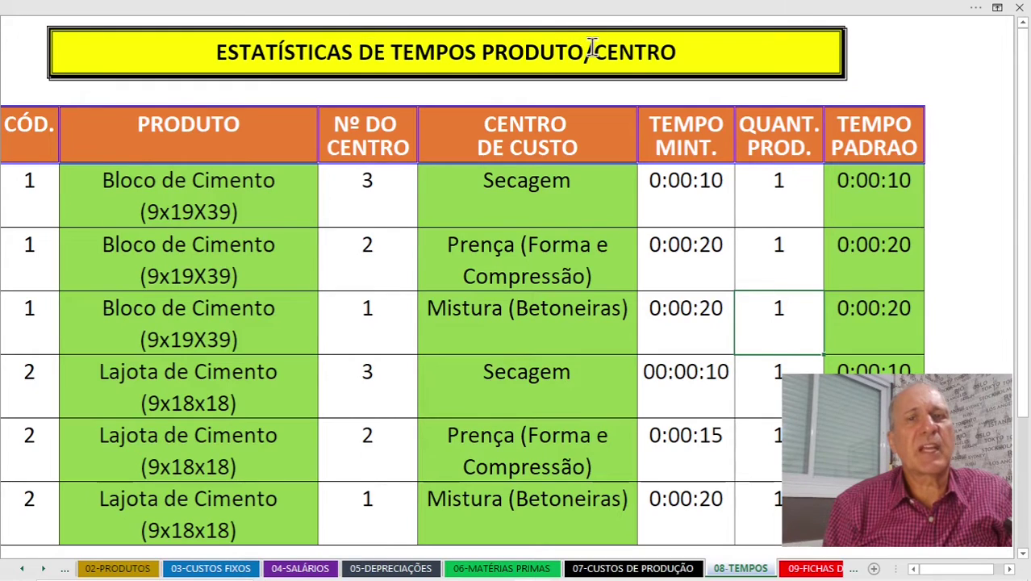
{"action": "left_click", "coordinate": [121, 189]}
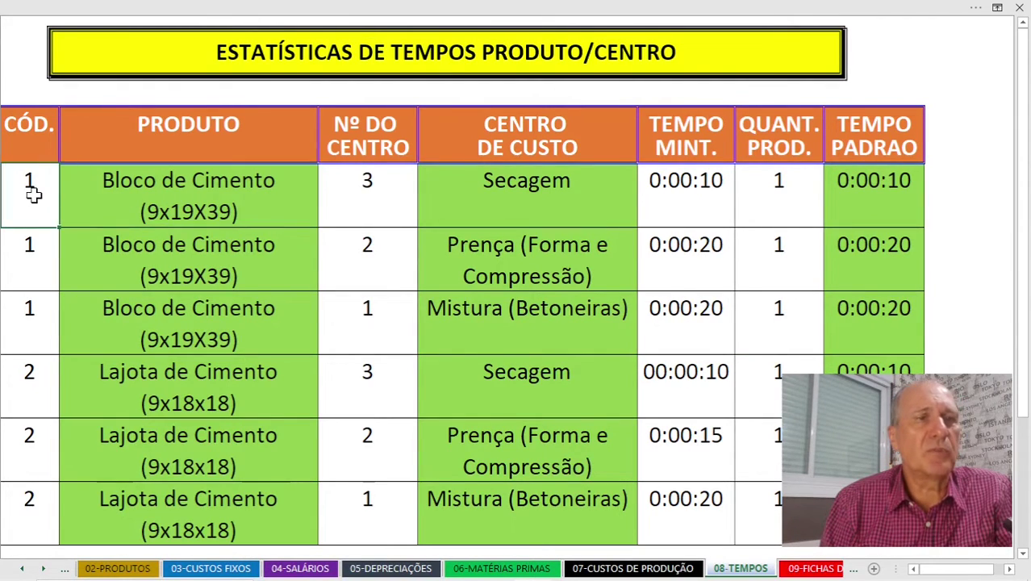
{"action": "left_click", "coordinate": [363, 185]}
{"action": "left_click", "coordinate": [478, 187]}
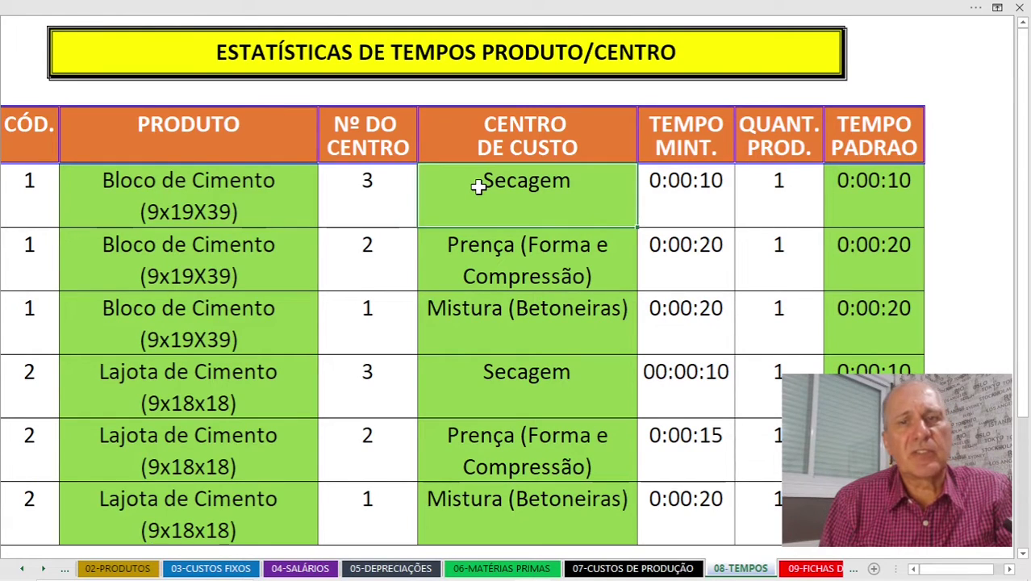
Try a produced quantity of 1000 in Bloco de Cimento's Secagem row, and restore it to 1.
{"action": "left_click", "coordinate": [684, 197]}
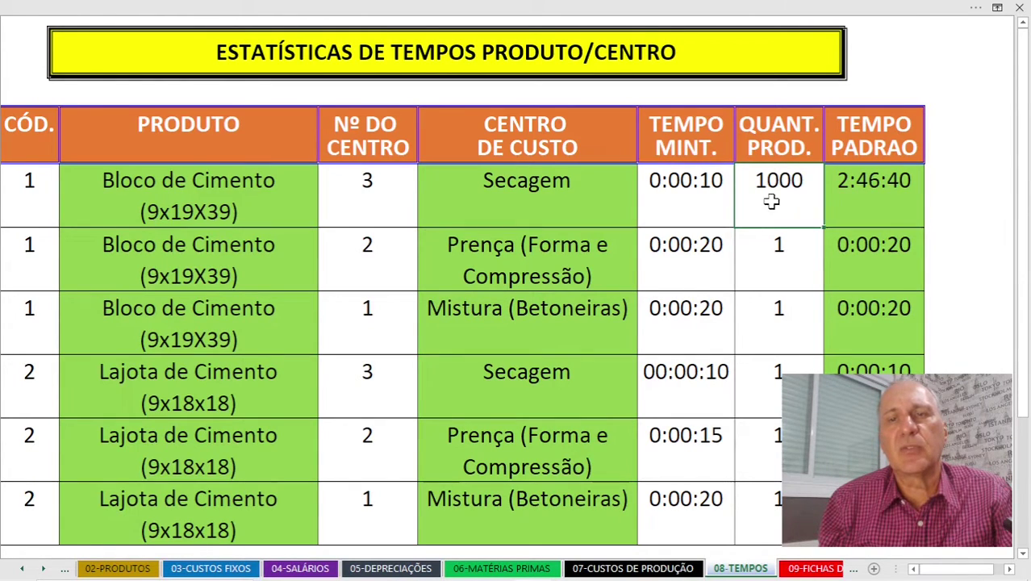
{"action": "type", "text": "1"}
{"action": "key", "text": "Return"}
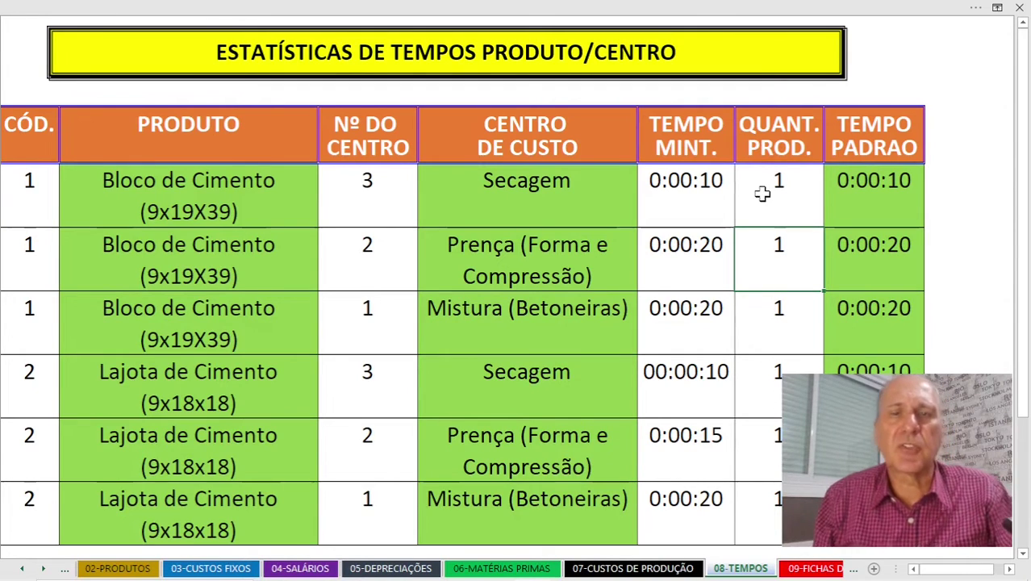
Try a produced quantity of 1000 in Bloco de Cimento's Prença (Forma e Compressão) row, and restore it to 1.
{"action": "left_click", "coordinate": [384, 254]}
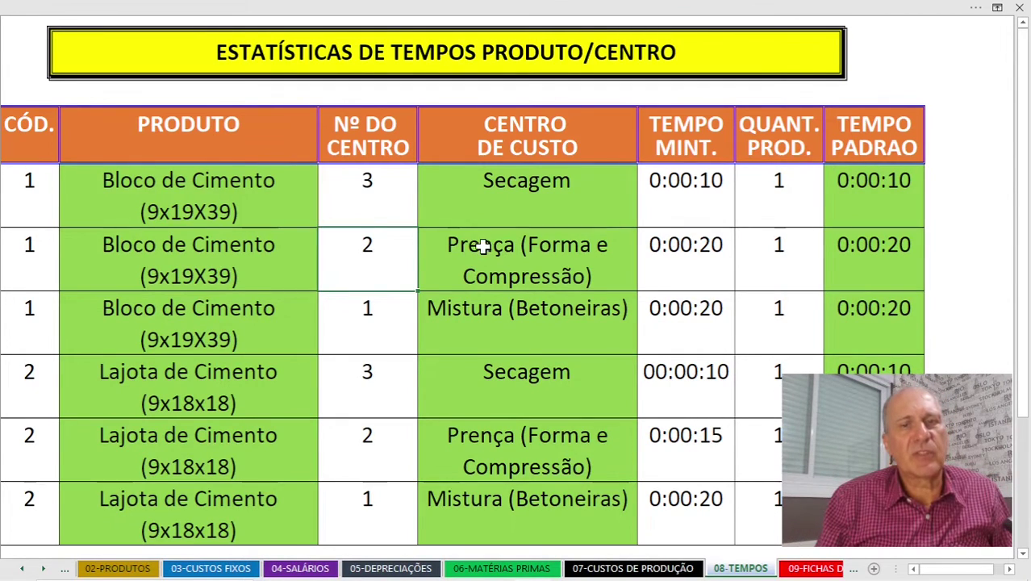
{"action": "left_click", "coordinate": [680, 248]}
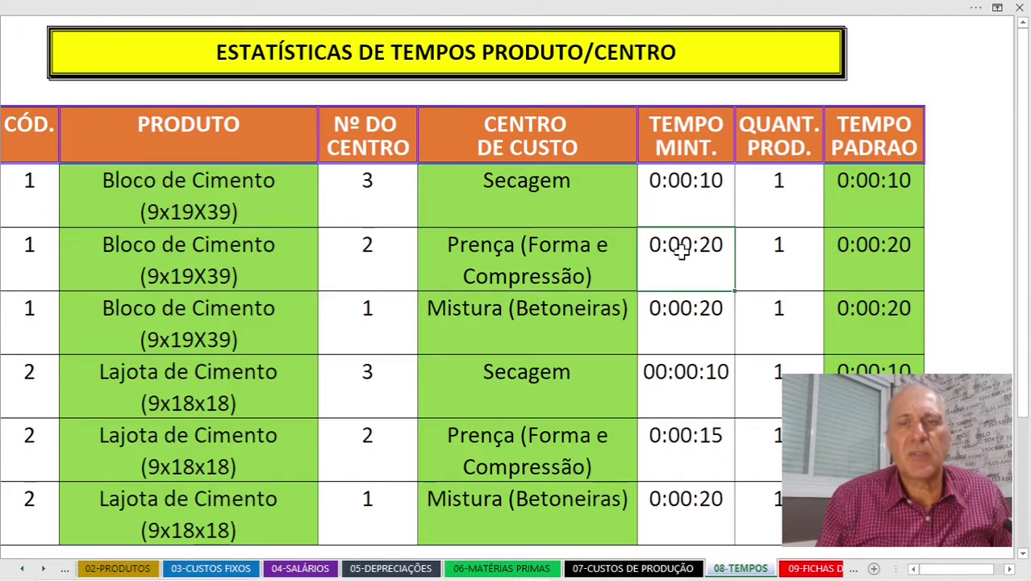
{"action": "left_click", "coordinate": [750, 254]}
{"action": "double_click", "coordinate": [753, 252]}
{"action": "type", "text": "000"}
{"action": "key", "text": "Return"}
{"action": "left_click", "coordinate": [864, 256]}
{"action": "left_click", "coordinate": [782, 256]}
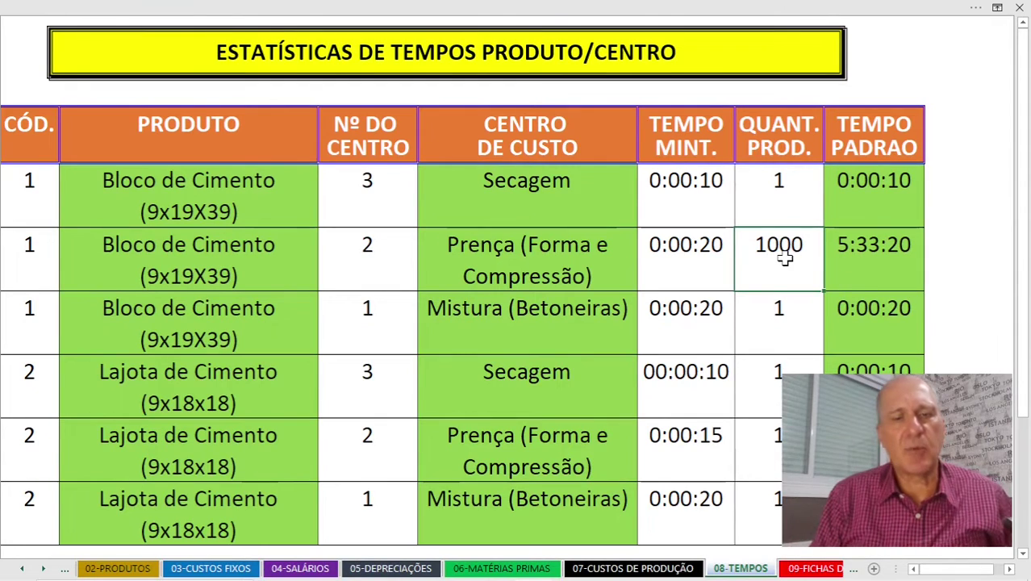
{"action": "type", "text": "1"}
{"action": "key", "text": "Return"}
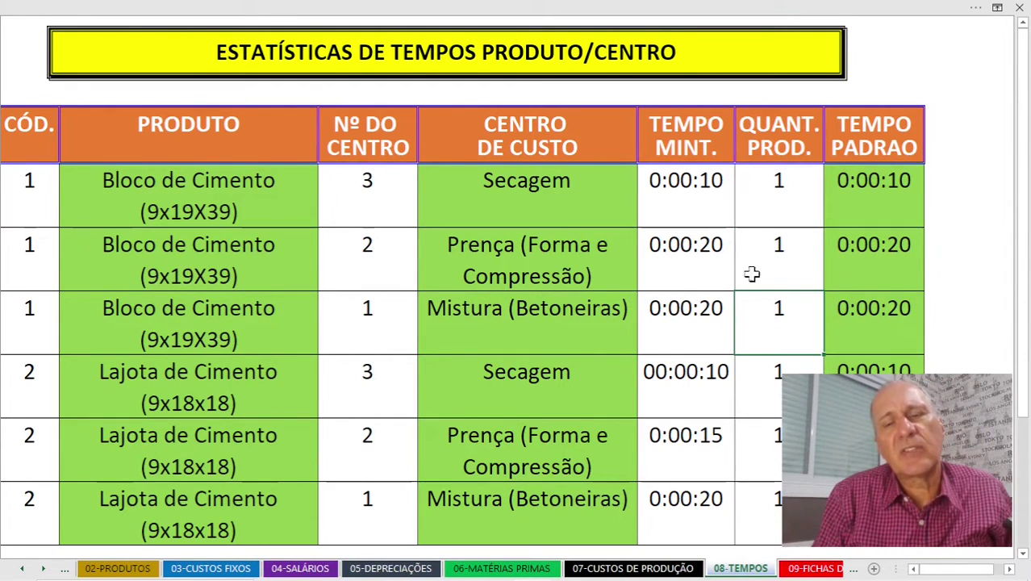
Examine the Lajota de Cimento (9x18x18) rows and their cost centre numbers on 08-TEMPOS.
{"action": "scroll", "coordinate": [39, 343], "scroll_direction": "down", "scroll_amount": 1}
{"action": "left_click", "coordinate": [38, 342]}
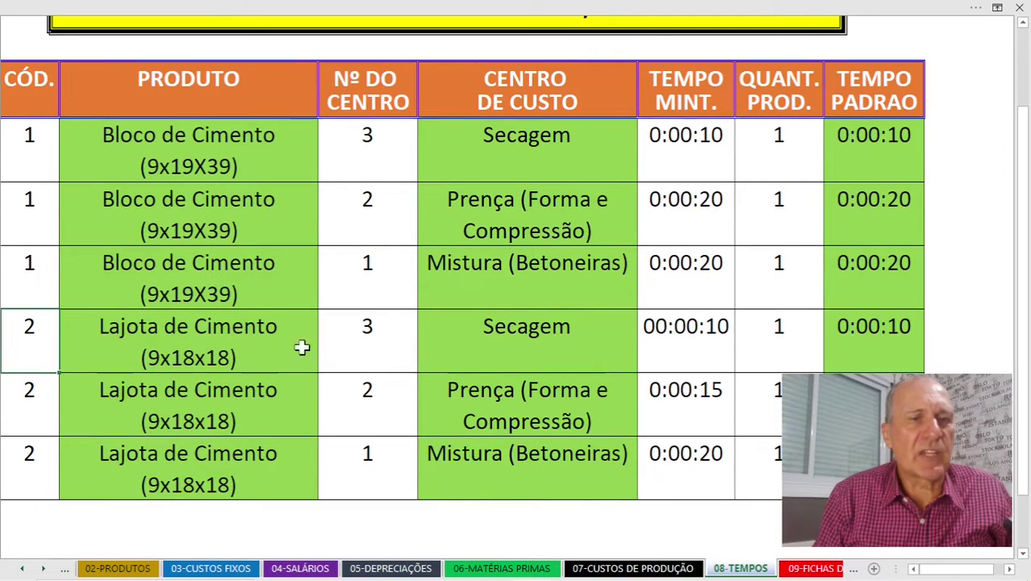
{"action": "left_click", "coordinate": [353, 343]}
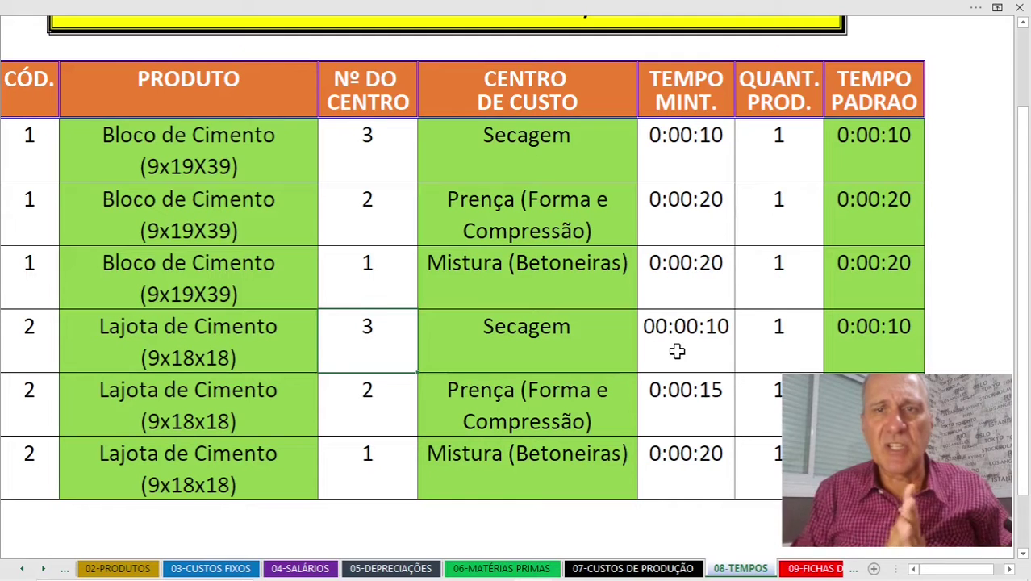
Consult the 09-FICHAS DOS PRODUTOS sheet and examine the direct cost, code and name of the Bloco de Cimento product.
{"action": "key", "text": "ctrl+Page_Down"}
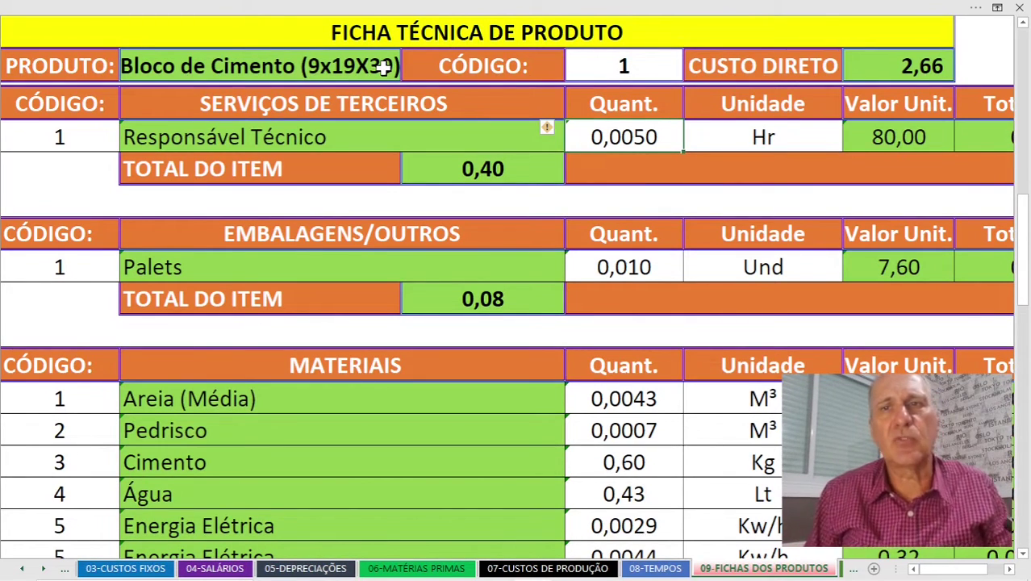
{"action": "left_click", "coordinate": [931, 68]}
{"action": "left_click", "coordinate": [645, 67]}
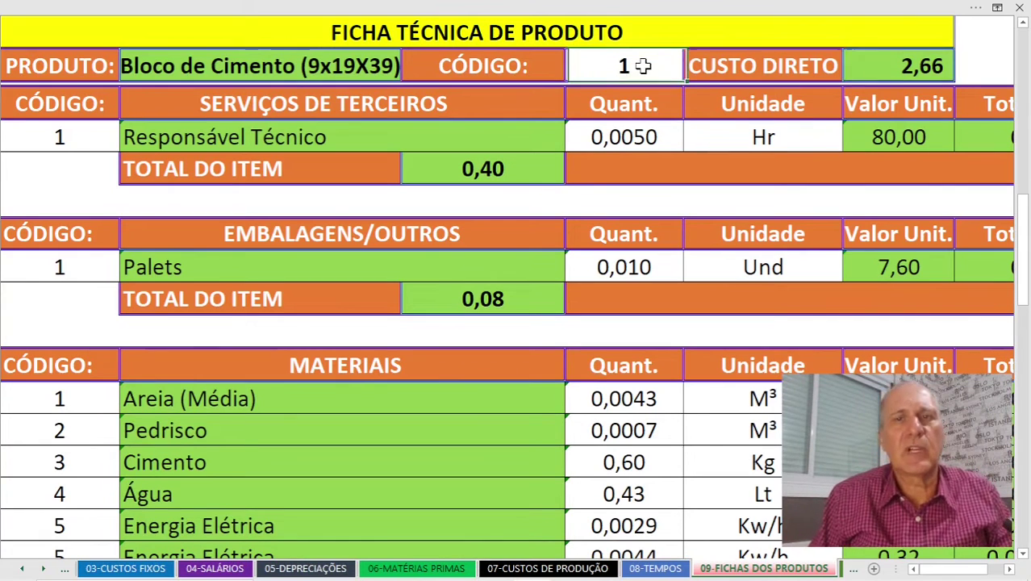
{"action": "left_click", "coordinate": [365, 65]}
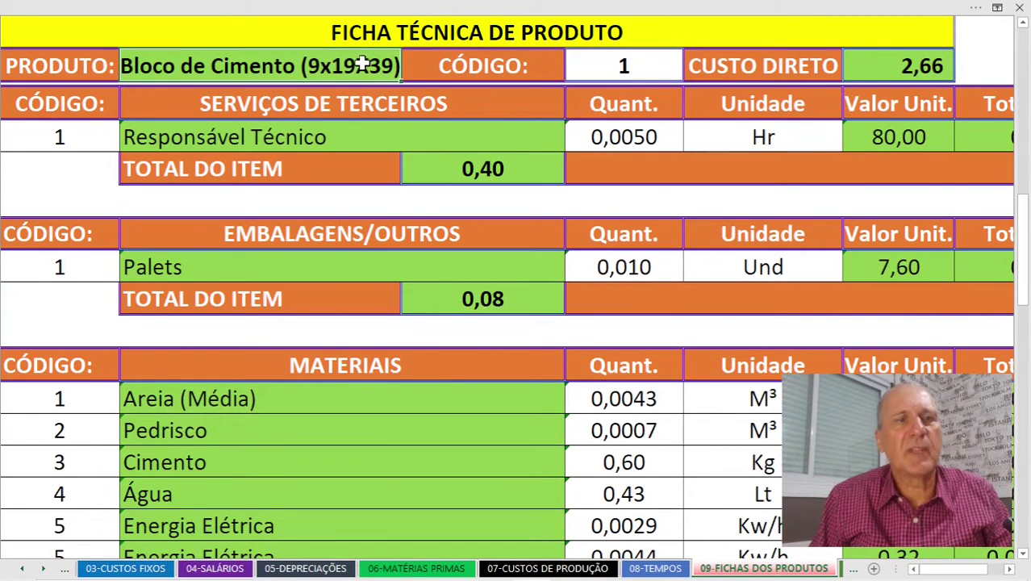
Examine the Responsável Técnico entry and its unit value in the Serviços de Terceiros section of the product sheet.
{"action": "scroll", "coordinate": [362, 64], "scroll_direction": "up", "scroll_amount": 1}
{"action": "left_click", "coordinate": [276, 126]}
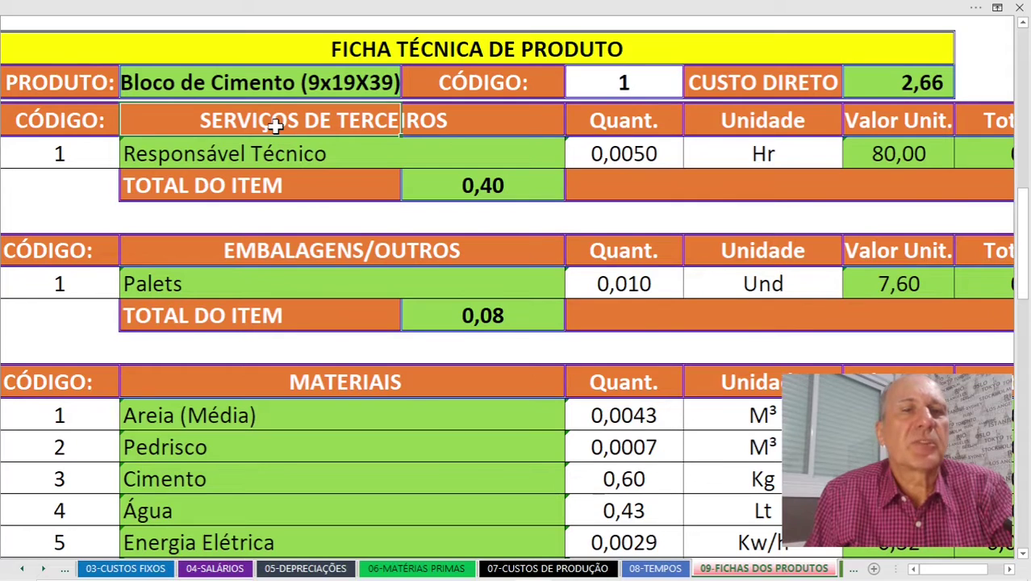
{"action": "left_click", "coordinate": [265, 148]}
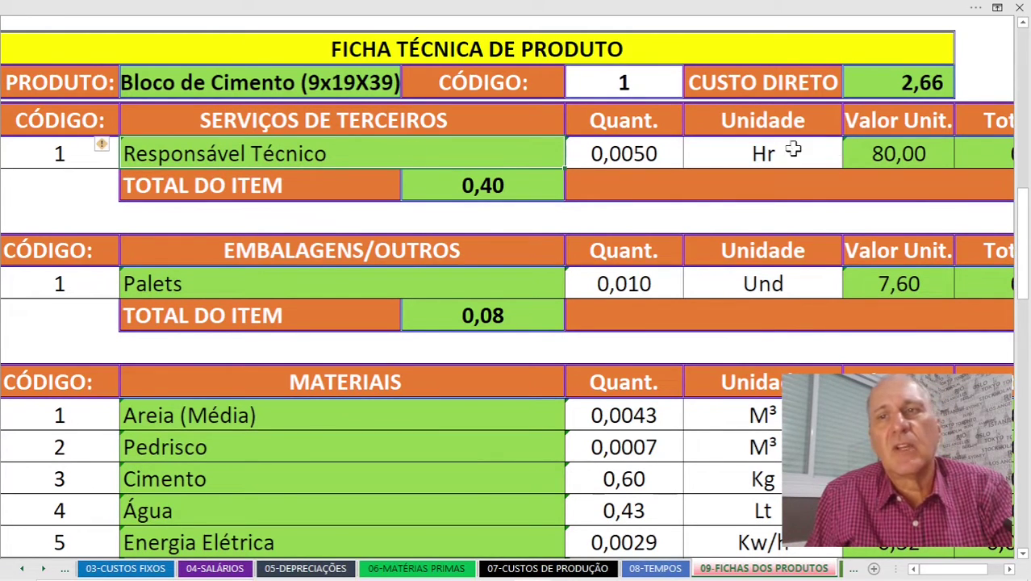
{"action": "left_click", "coordinate": [871, 148]}
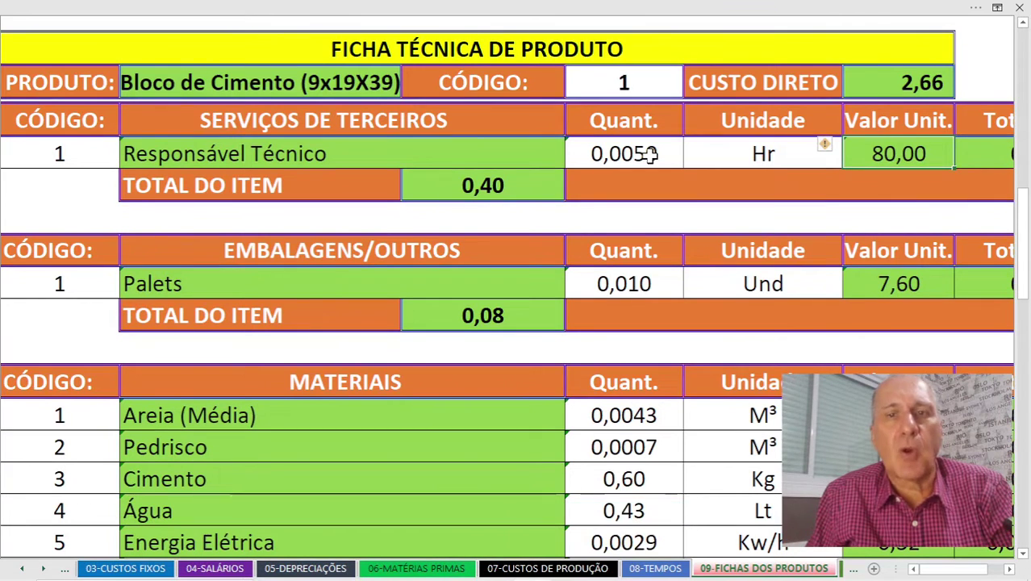
{"action": "key", "text": "Right"}
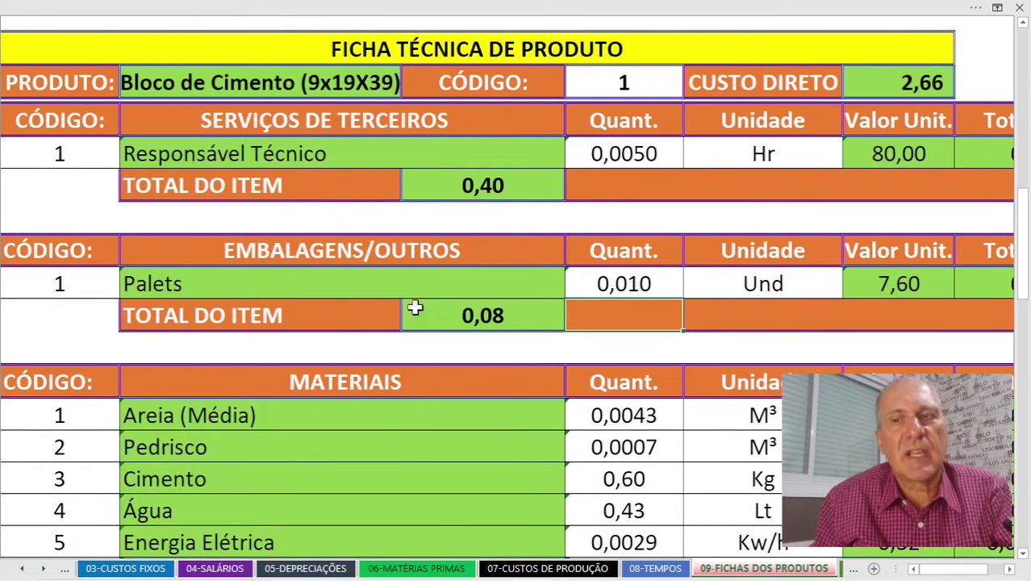
Examine the unit value, quantity and total of Palets in the Embalagens/Outros section.
{"action": "left_click", "coordinate": [884, 281]}
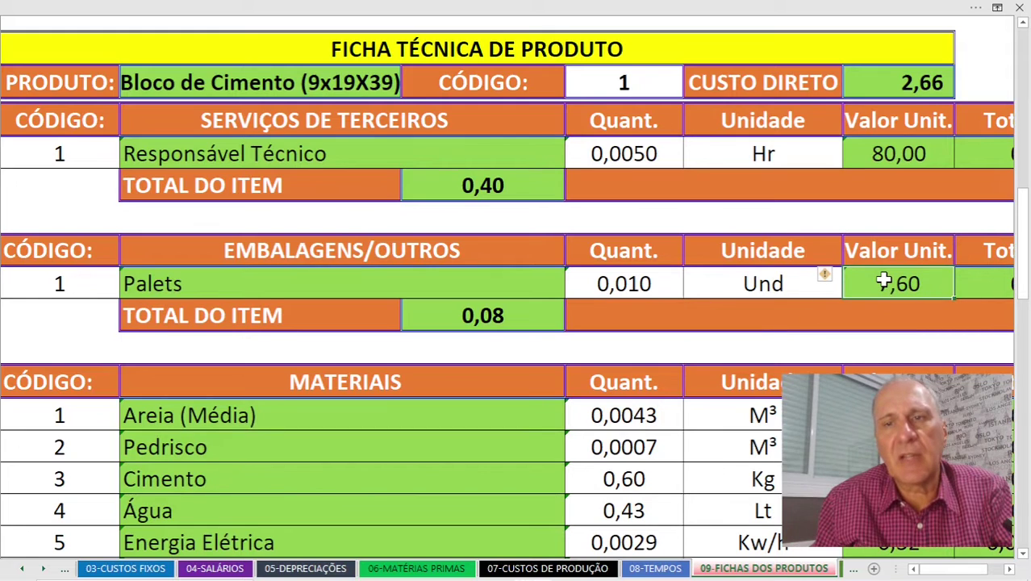
{"action": "left_click", "coordinate": [644, 283]}
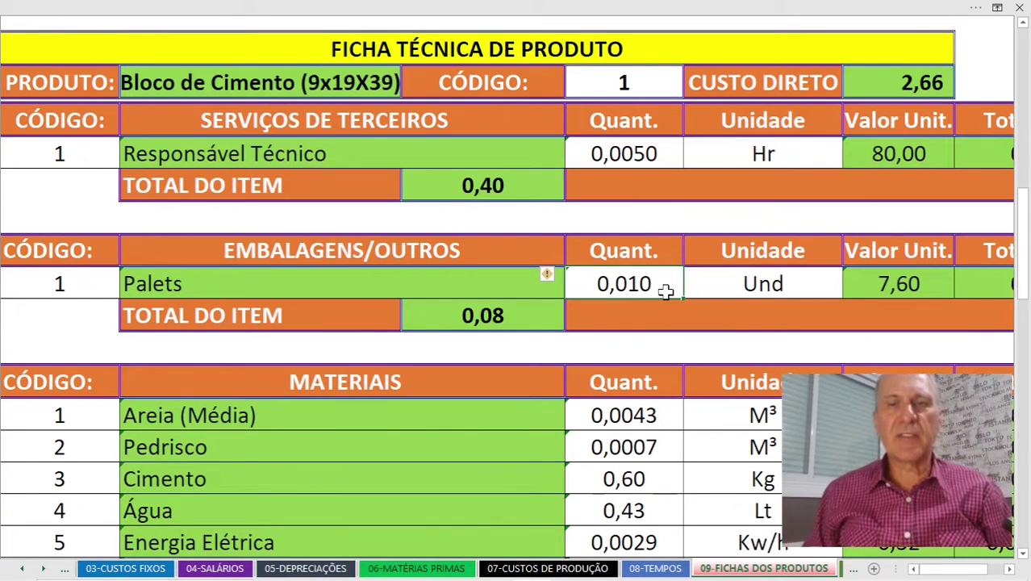
{"action": "key", "text": "Right"}
{"action": "key", "text": "Right"}
{"action": "key", "text": "Right"}
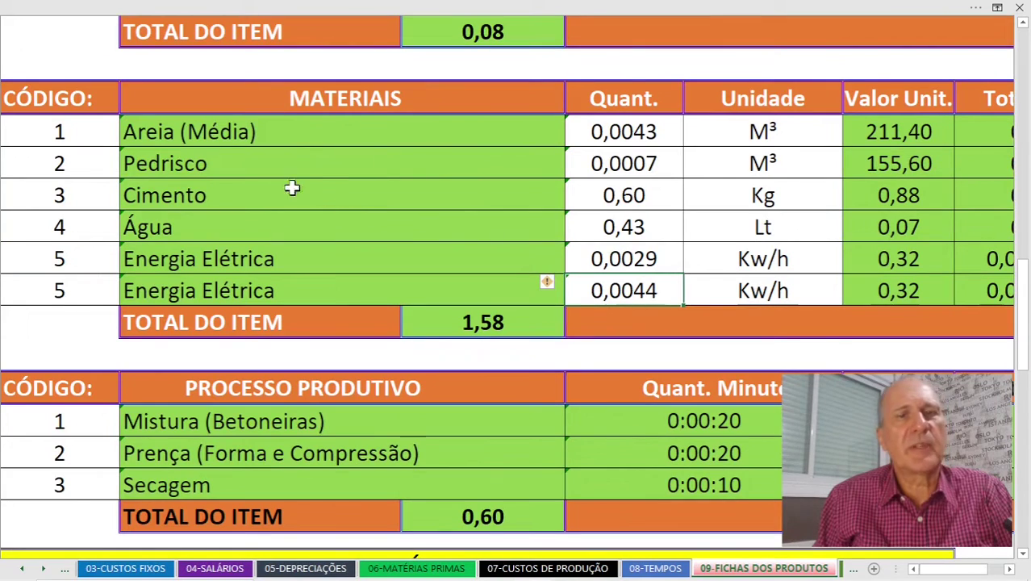
Compare the Areia (Média) quantity and its formula on 09-FICHAS DOS PRODUTOS with the Milheiro figure on DADOS GERAIS.
{"action": "left_click", "coordinate": [624, 134]}
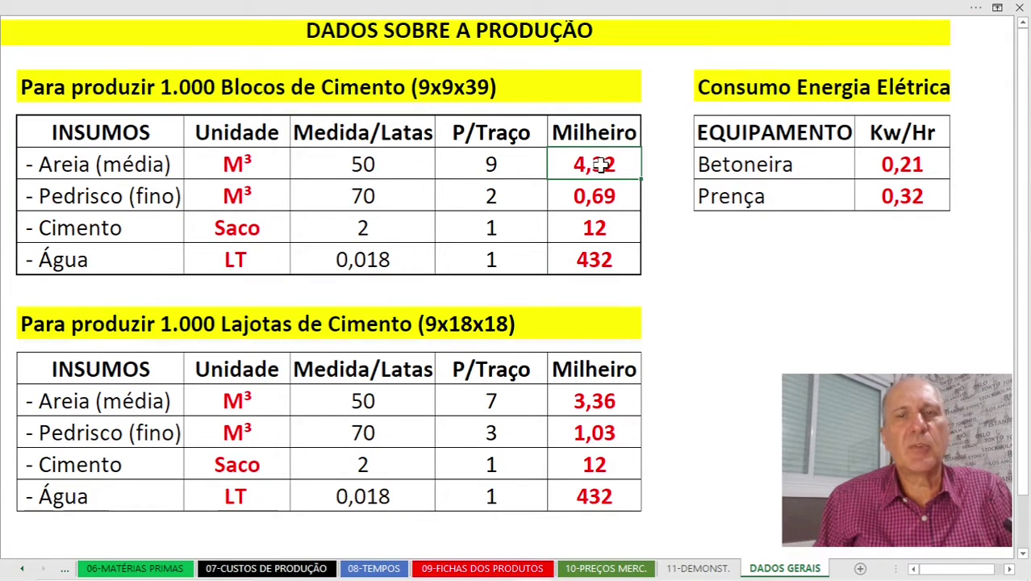
{"action": "left_click", "coordinate": [465, 568]}
{"action": "double_click", "coordinate": [632, 133]}
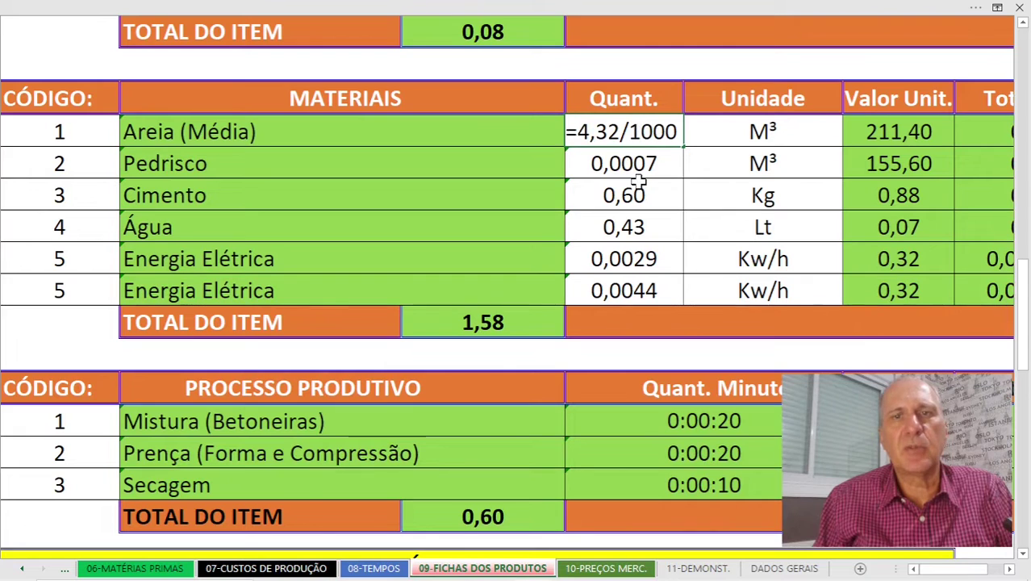
{"action": "key", "text": "Return"}
{"action": "left_click", "coordinate": [634, 133]}
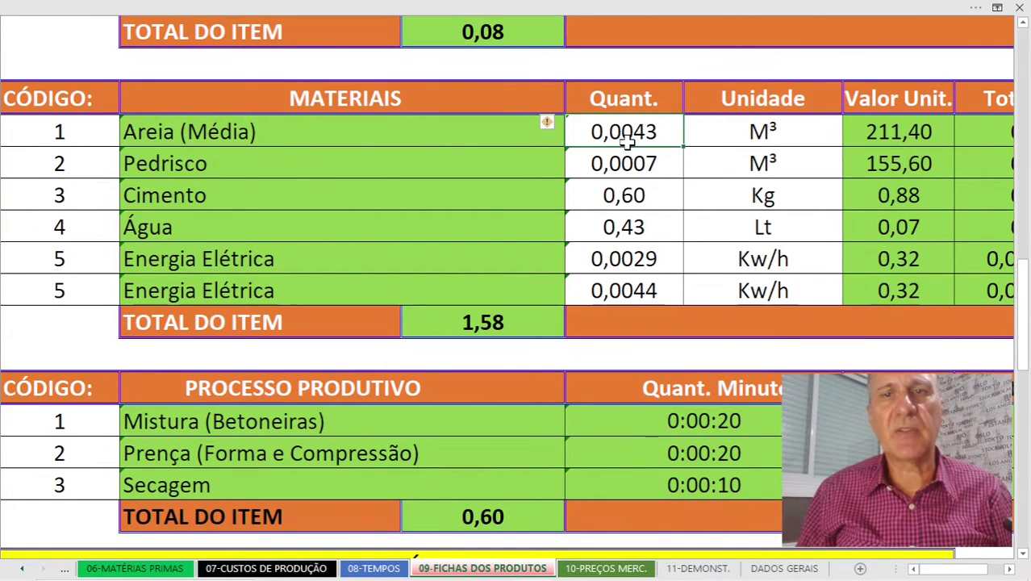
Examine the total cost of each material in the Materiais section, down to the first Energia Elétrica row.
{"action": "left_click", "coordinate": [860, 139]}
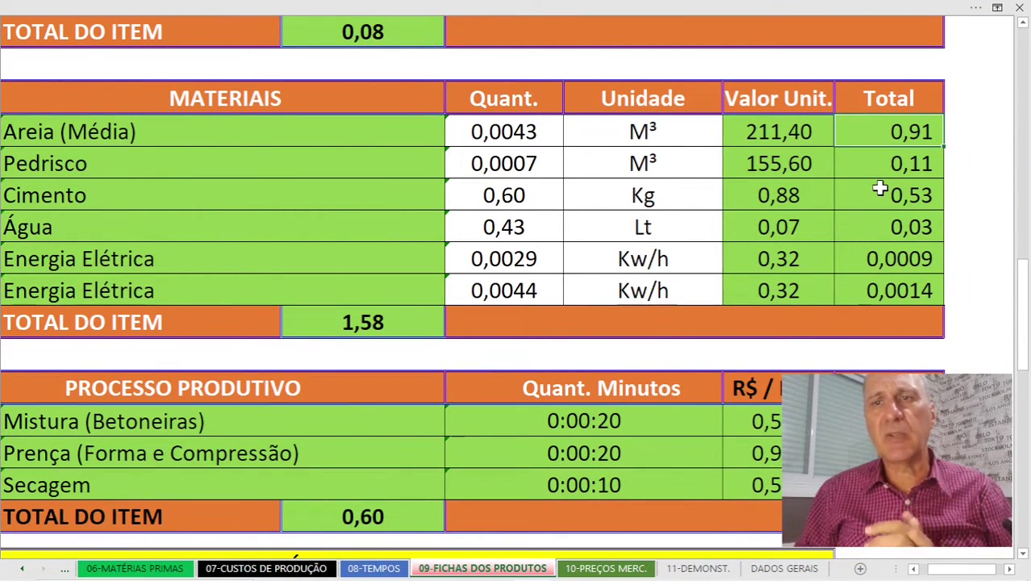
{"action": "left_click", "coordinate": [902, 164]}
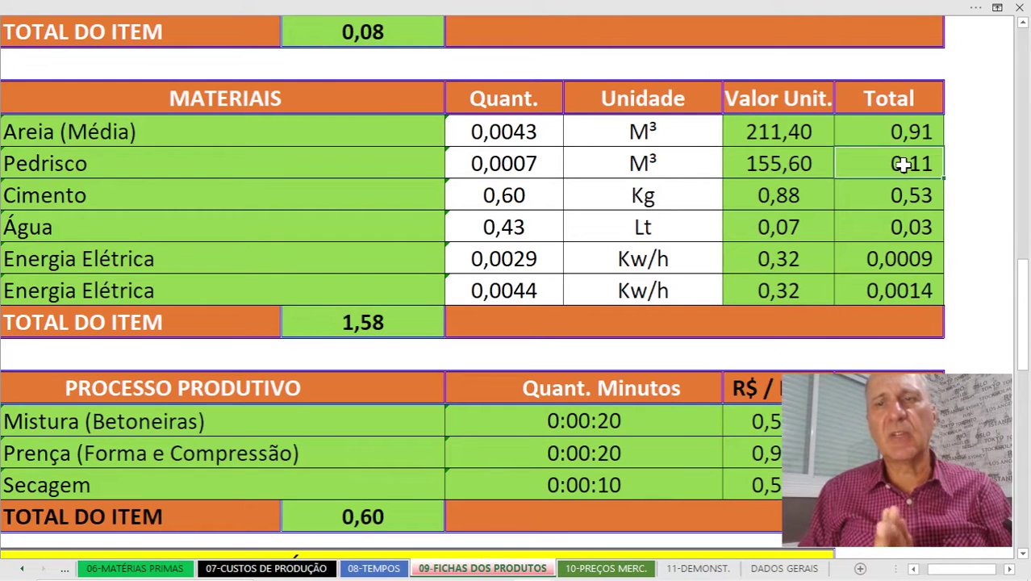
{"action": "key", "text": "Down"}
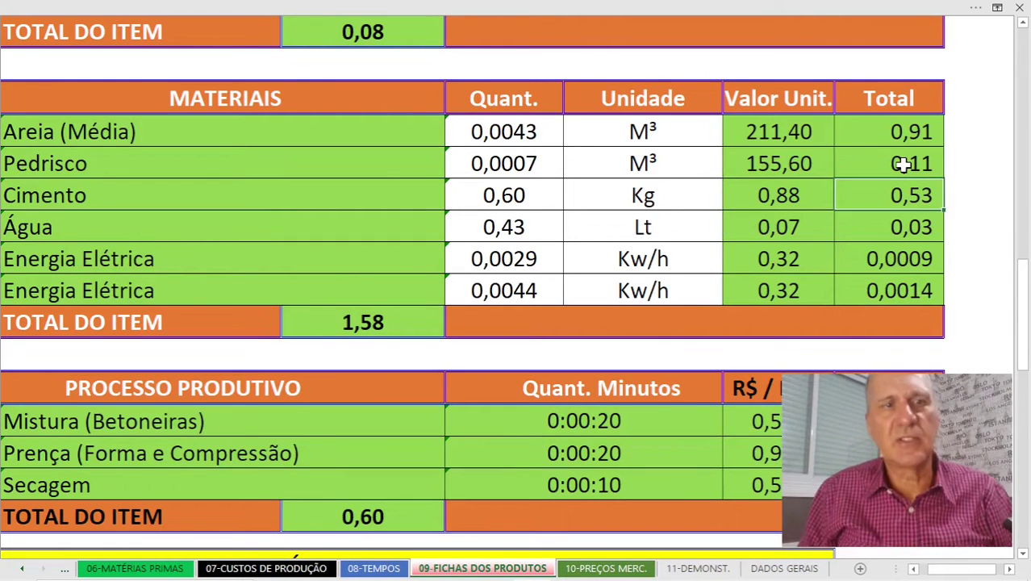
{"action": "key", "text": "Down"}
{"action": "key", "text": "Down"}
{"action": "key", "text": "Left"}
{"action": "key", "text": "Left"}
{"action": "key", "text": "Left"}
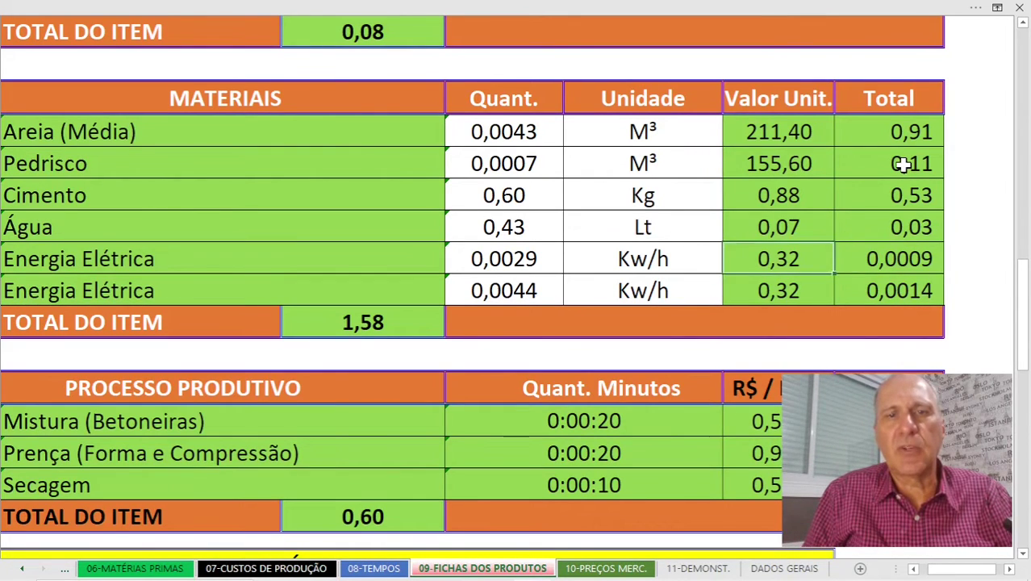
Consult the equipment electricity consumption on DADOS GERAIS, and return to the Materiais section of 09-FICHAS DOS PRODUTOS.
{"action": "scroll", "coordinate": [565, 363], "scroll_direction": "up", "scroll_amount": 1}
{"action": "left_click", "coordinate": [814, 568]}
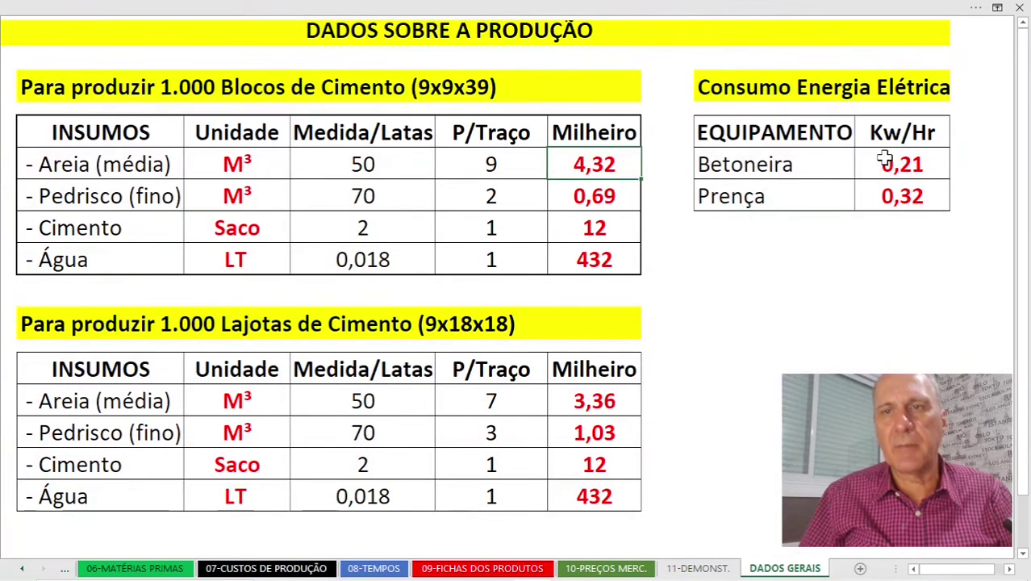
{"action": "left_click", "coordinate": [482, 568]}
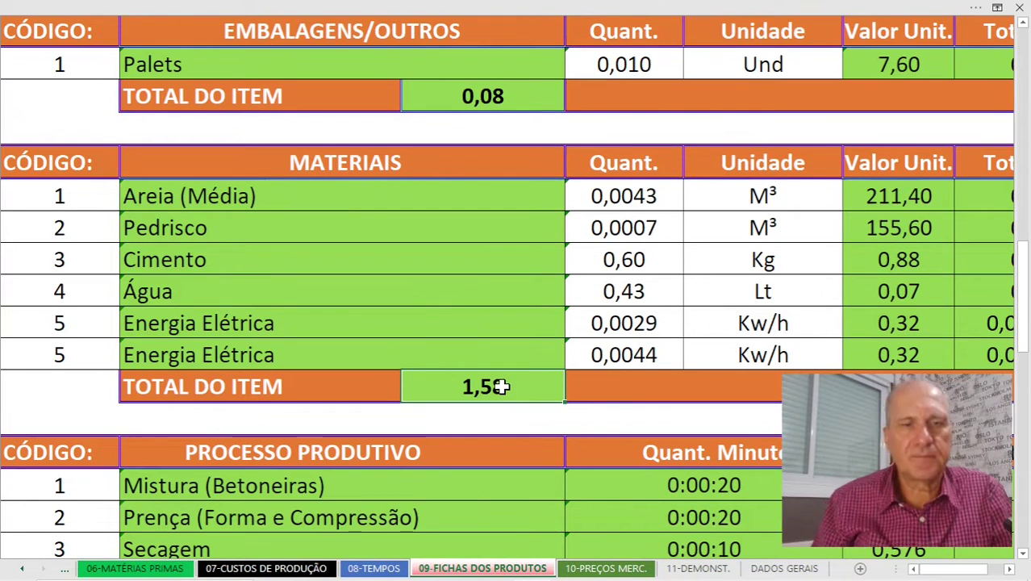
Compare the Processo Produtivo times on 09-FICHAS DOS PRODUTOS with the costs per minute on 07-CUSTOS DE PRODUÇÃO and the times on 08-TEMPOS.
{"action": "scroll", "coordinate": [279, 452], "scroll_direction": "down", "scroll_amount": 1}
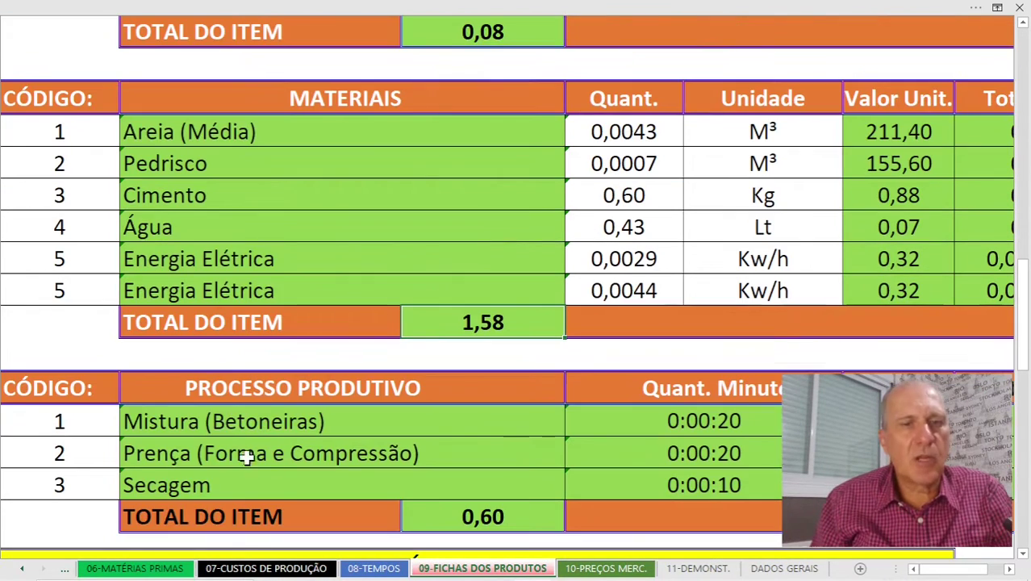
{"action": "left_click", "coordinate": [307, 569]}
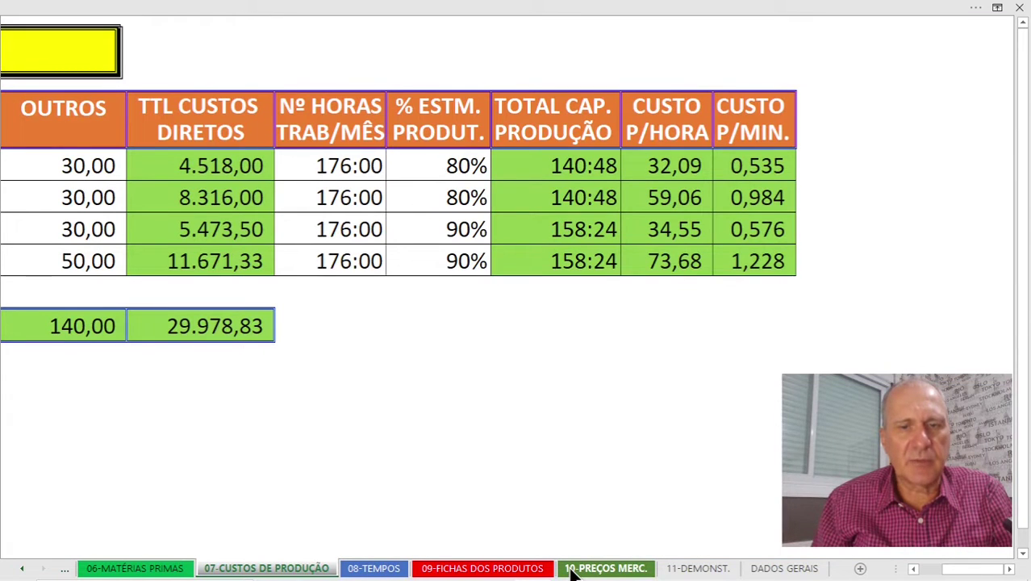
{"action": "left_click", "coordinate": [374, 568]}
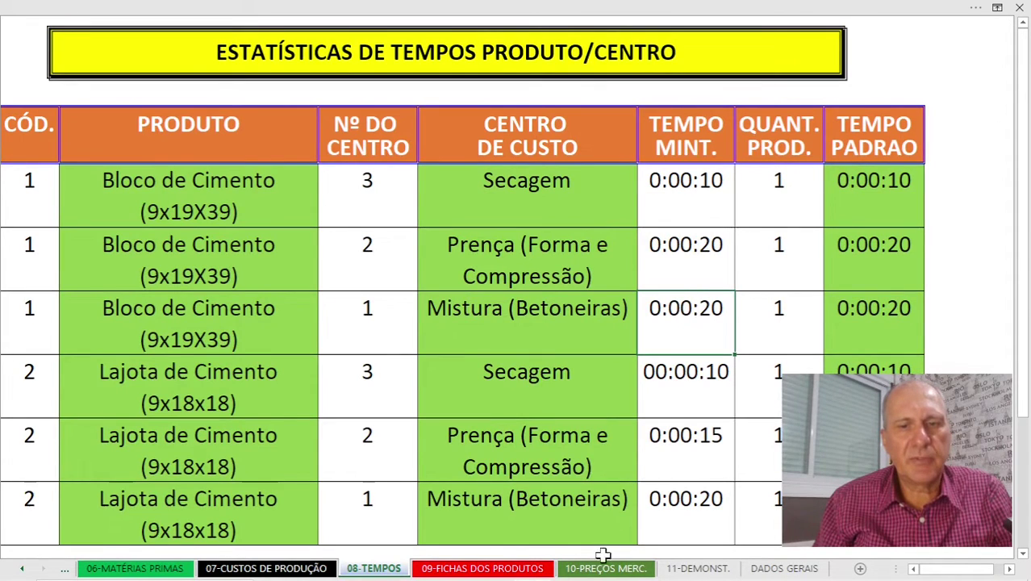
{"action": "left_click", "coordinate": [534, 569]}
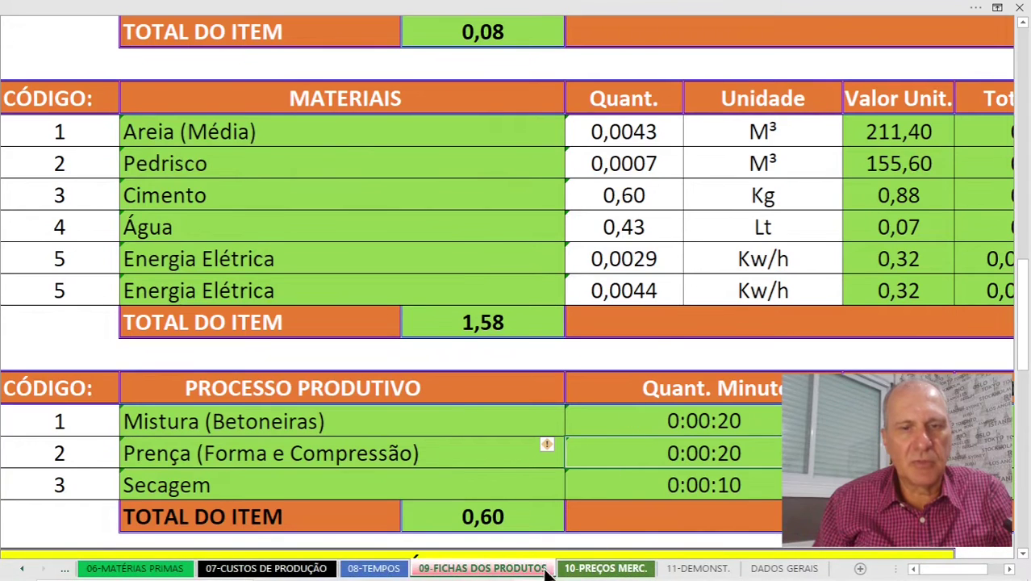
{"action": "key", "text": "ctrl+Page_Up"}
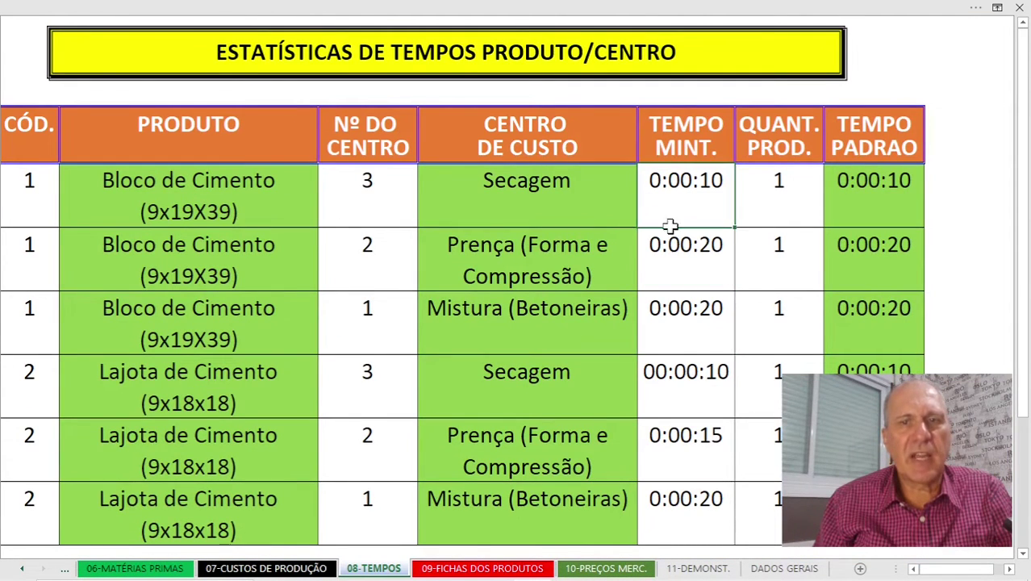
{"action": "key", "text": "ctrl+Page_Down"}
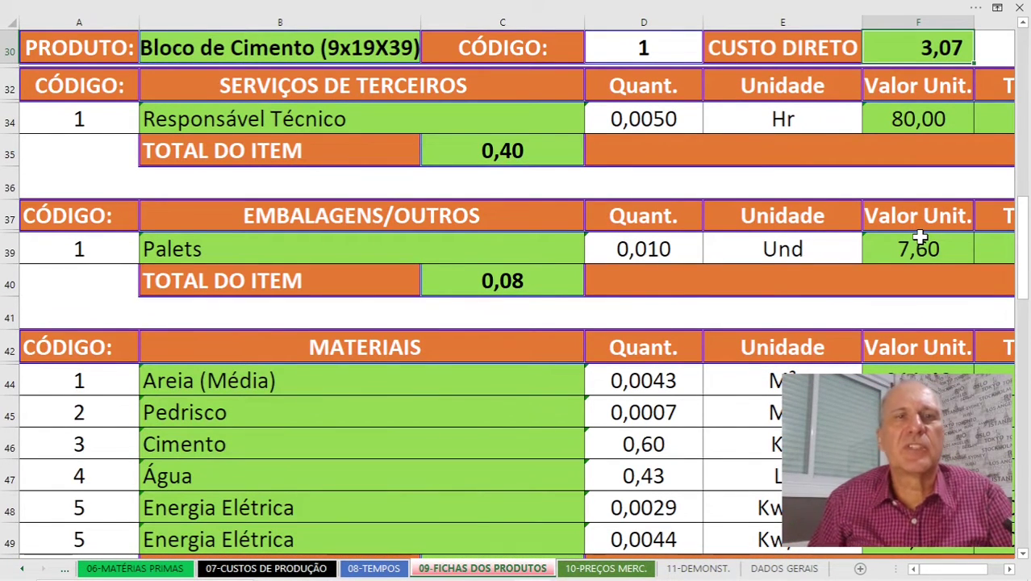
Examine the product name and CUSTO DIRETO in the Lajota de Cimento (9x18x18) technical sheet on 09-FICHAS DOS PRODUTOS.
{"action": "scroll", "coordinate": [928, 242], "scroll_direction": "down", "scroll_amount": 2}
{"action": "scroll", "coordinate": [949, 266], "scroll_direction": "down", "scroll_amount": 7}
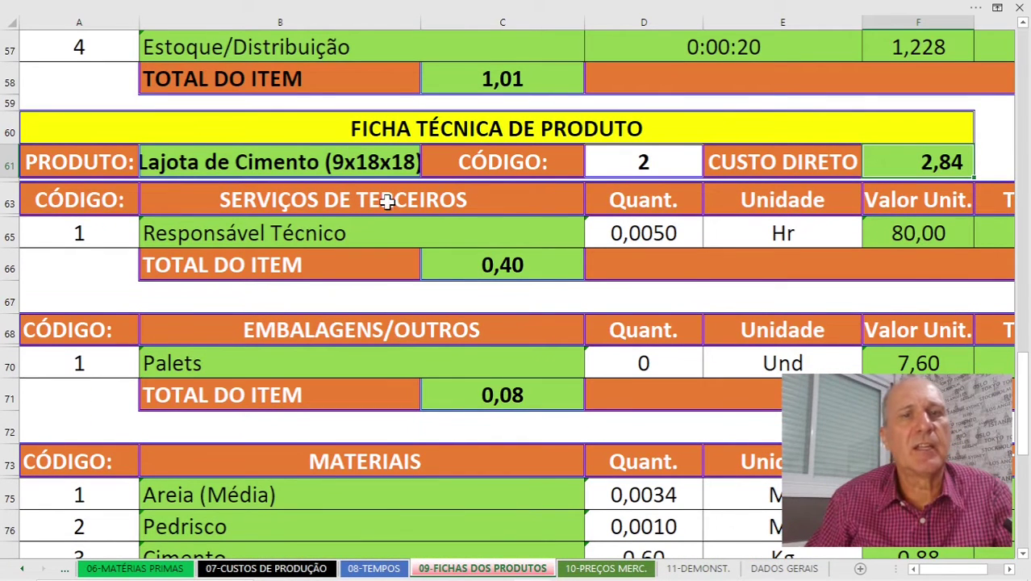
{"action": "left_click", "coordinate": [305, 157]}
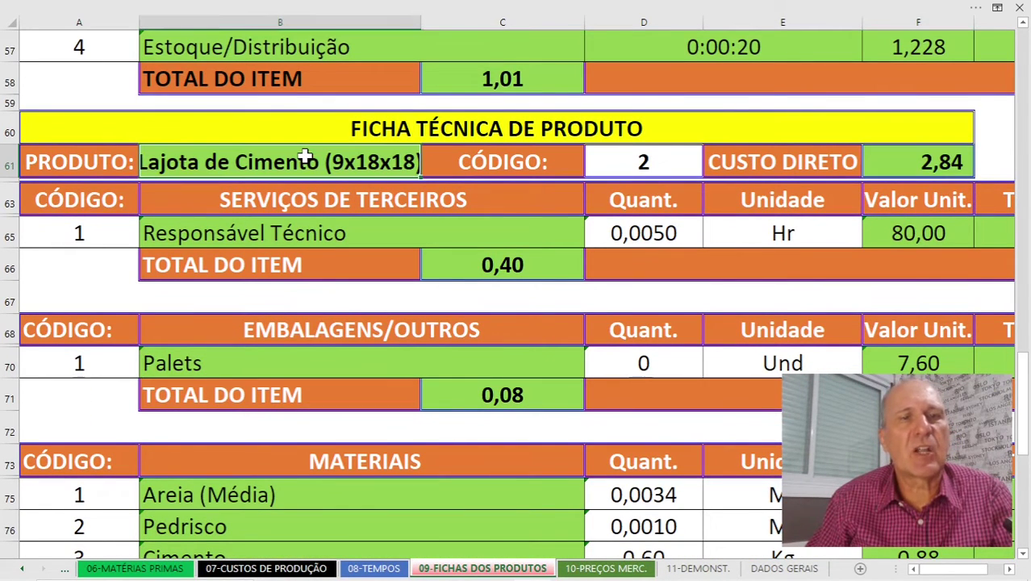
{"action": "left_click", "coordinate": [952, 165]}
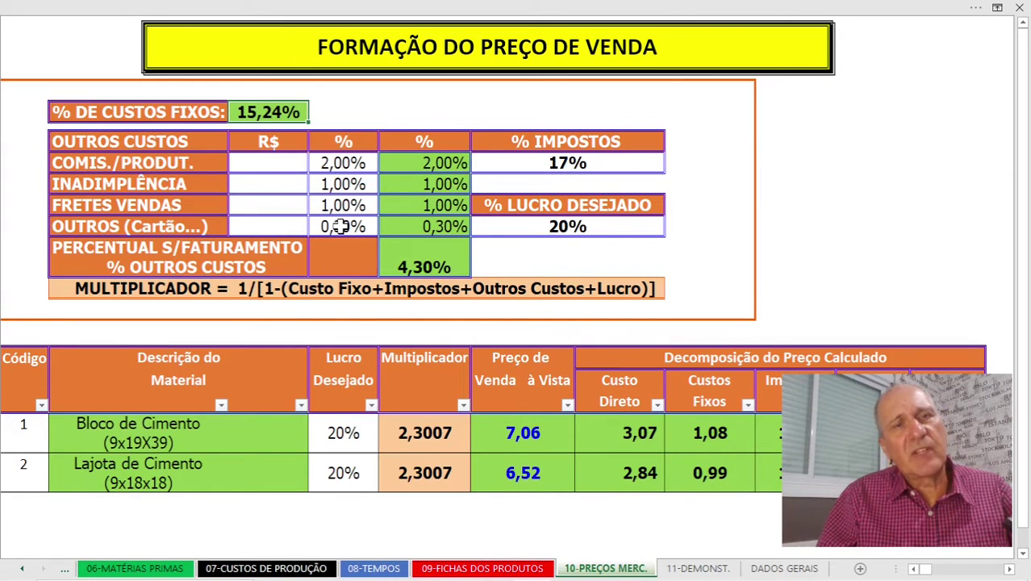
Examine the tax rate, desired profit and both cash sale prices on 10-PREÇOS MERC., consulting the product cost sheet on 09-FICHAS DOS PRODUTOS.
{"action": "left_click", "coordinate": [552, 163]}
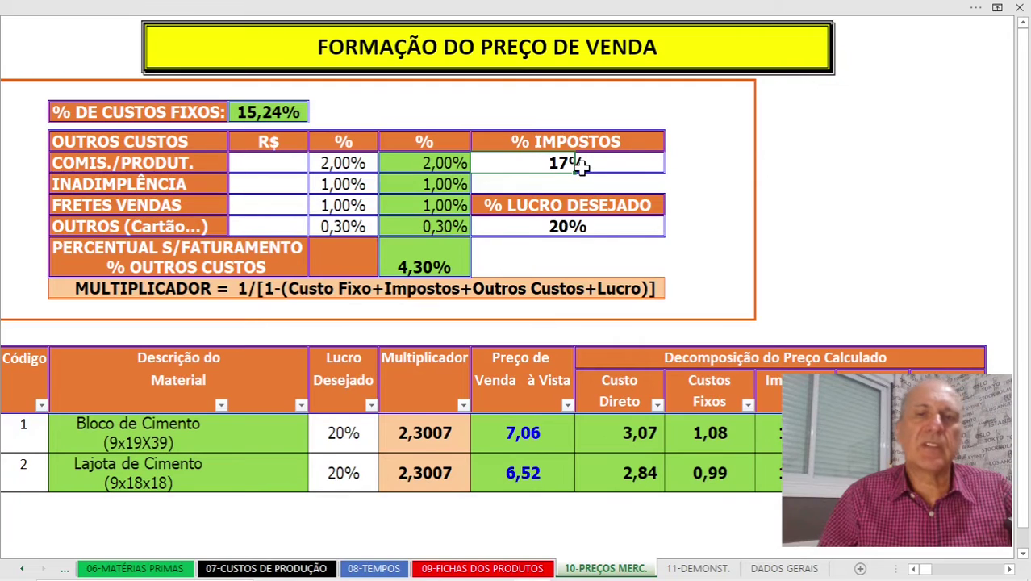
{"action": "left_click", "coordinate": [566, 227]}
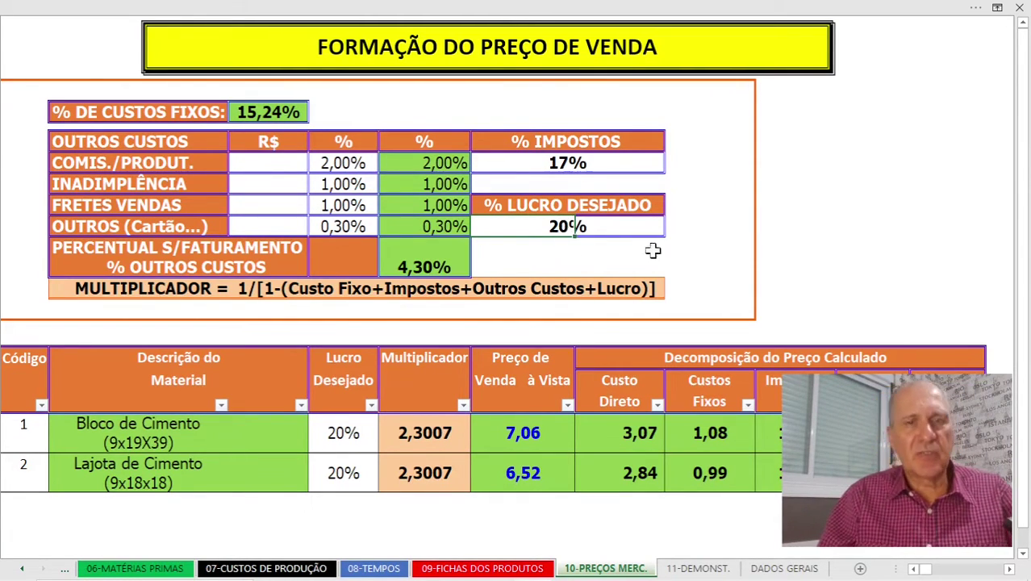
{"action": "left_click", "coordinate": [515, 433]}
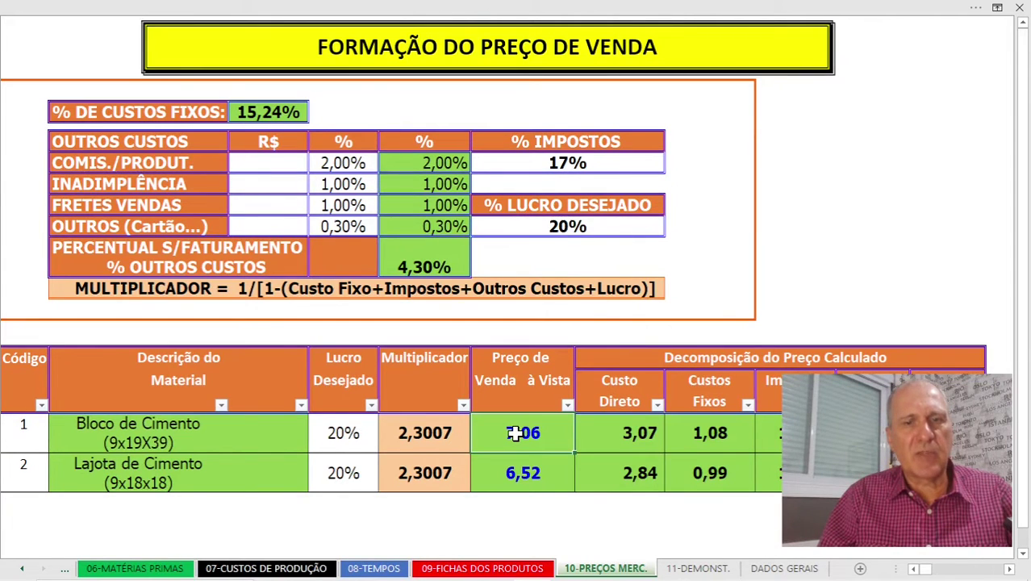
{"action": "left_click", "coordinate": [526, 474]}
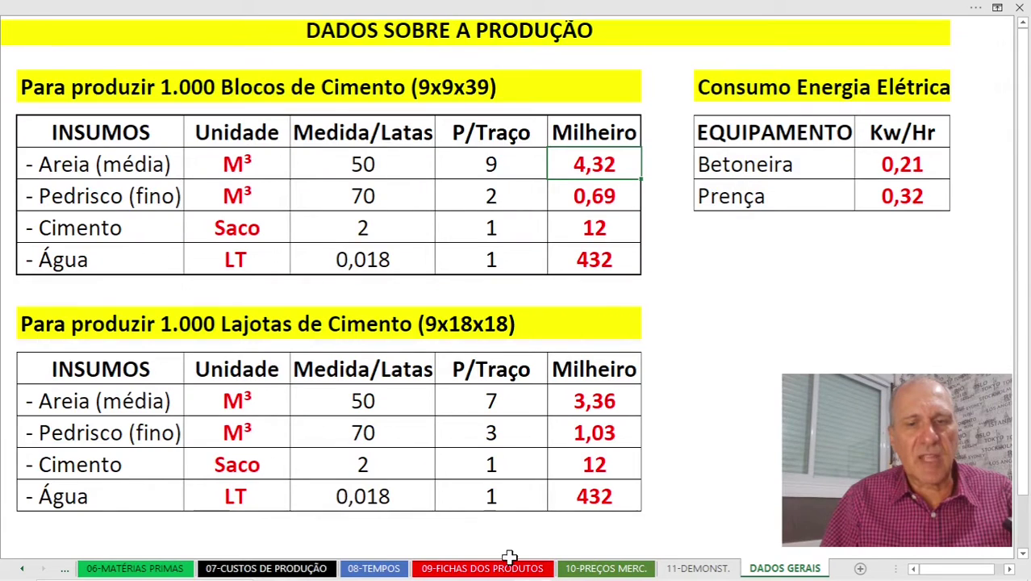
{"action": "left_click", "coordinate": [510, 563]}
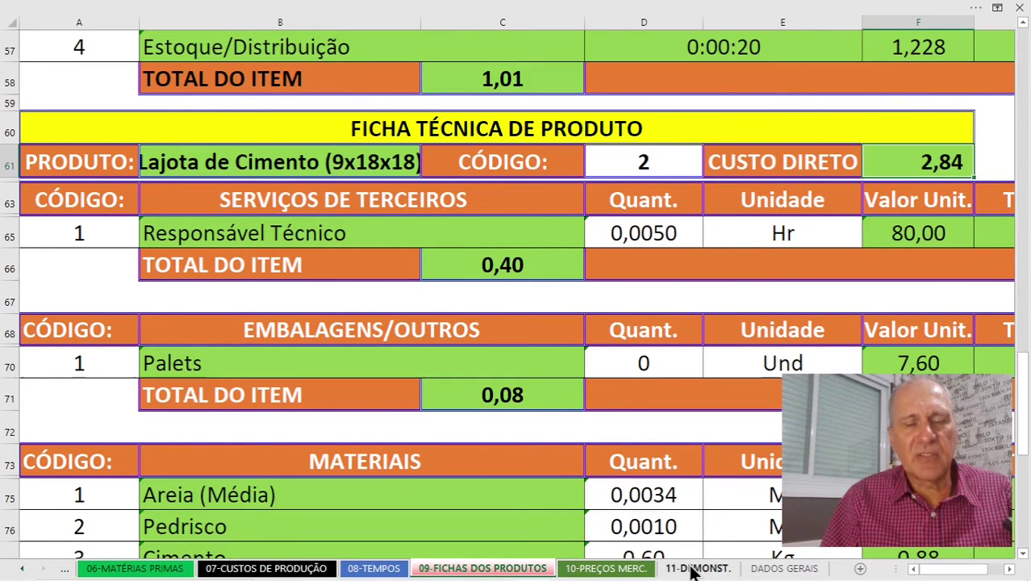
{"action": "left_click", "coordinate": [605, 568]}
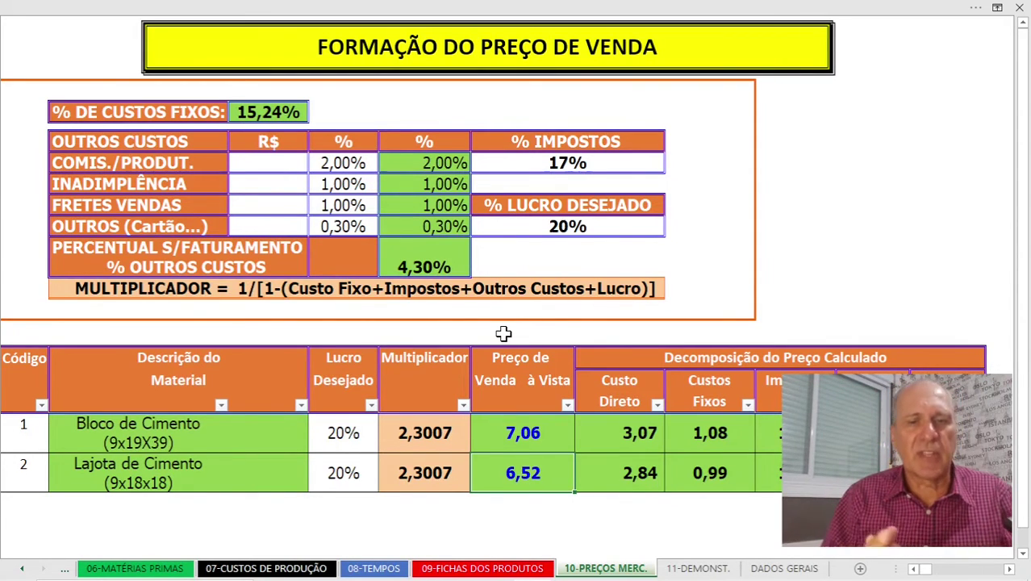
Examine Faturamentos, Custos Variáveis, Impostos Vendas and Outros Custos on 11-DEMONST., checking the Outros Custos percentage against 10-PREÇOS MERC.
{"action": "key", "text": "ctrl+Page_Down"}
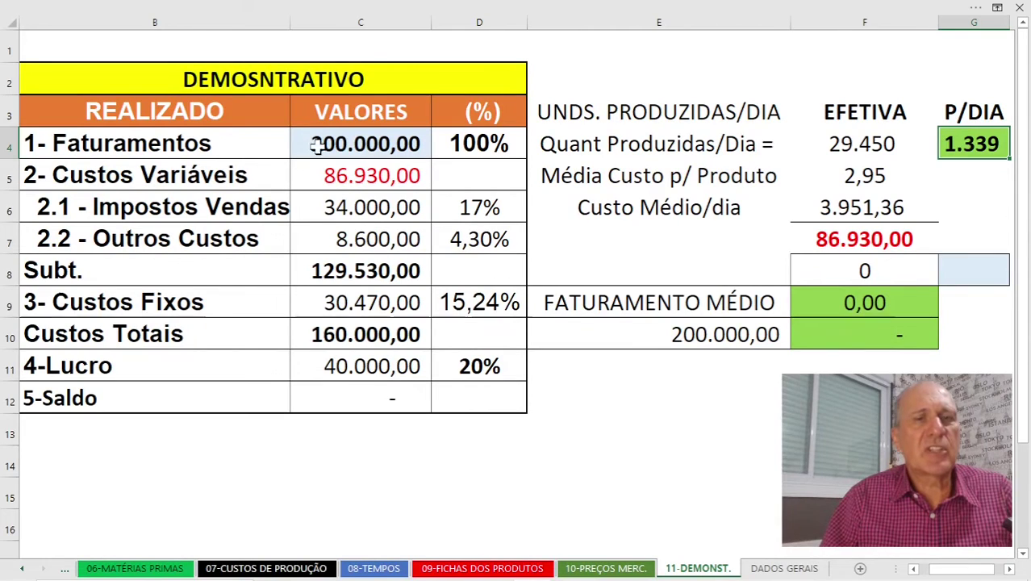
{"action": "left_click", "coordinate": [347, 142]}
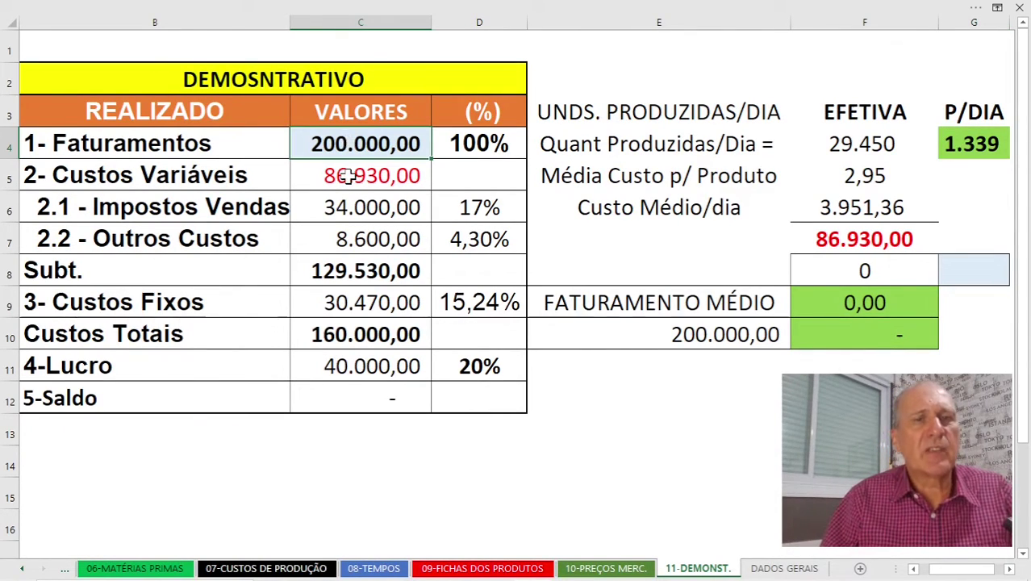
{"action": "left_click", "coordinate": [347, 176]}
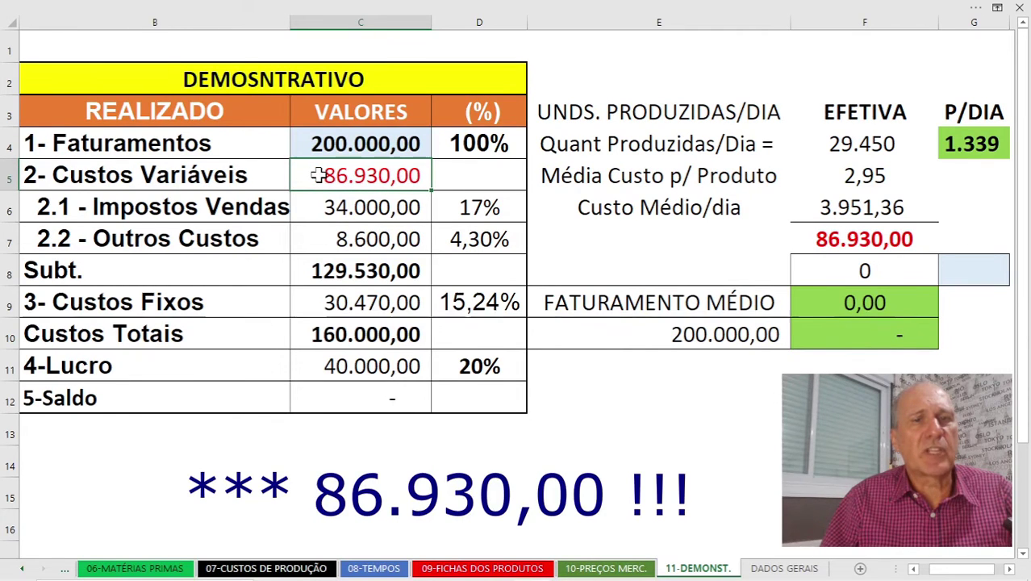
{"action": "left_click", "coordinate": [428, 203]}
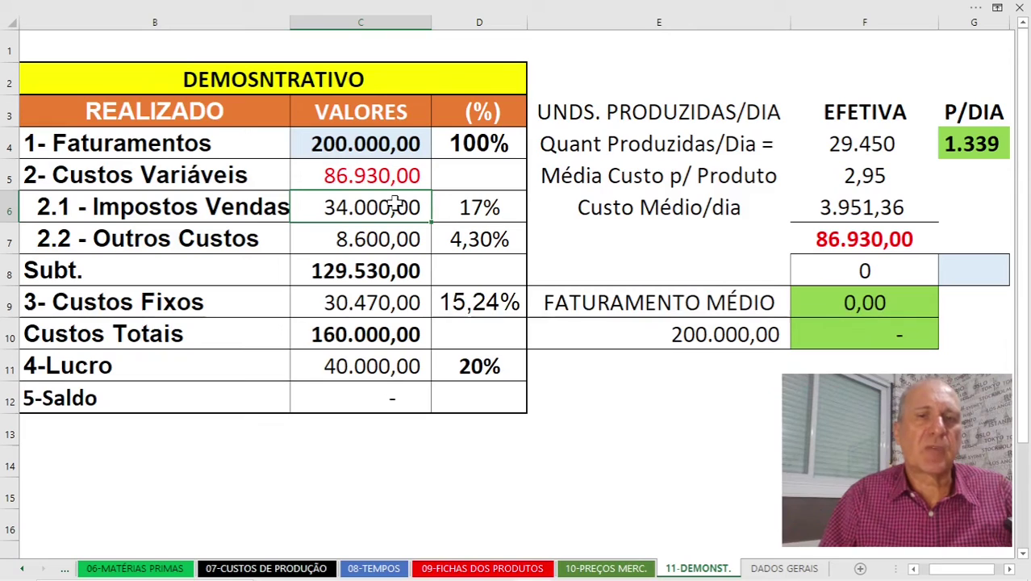
{"action": "key", "text": "Return"}
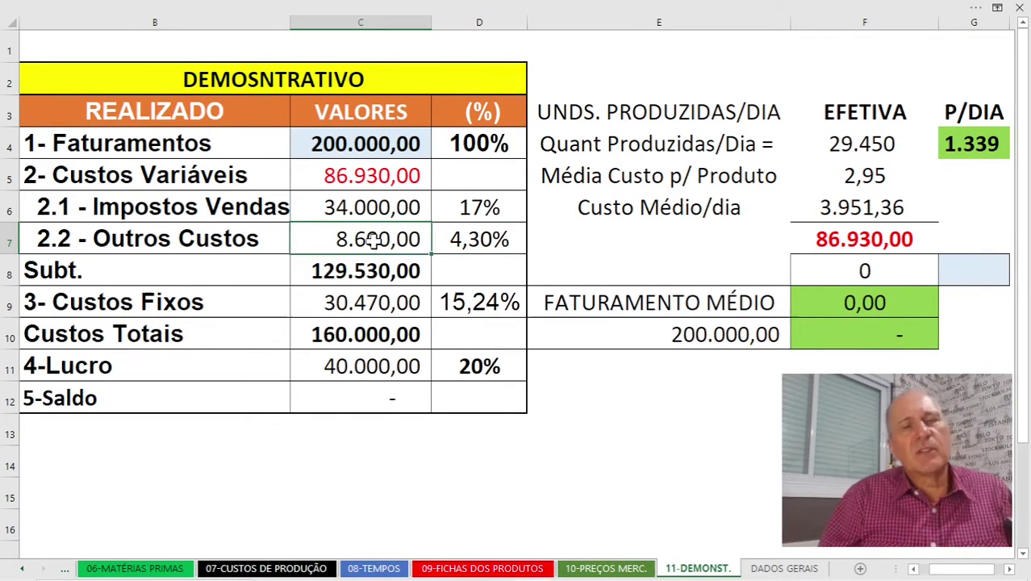
{"action": "left_click", "coordinate": [478, 240]}
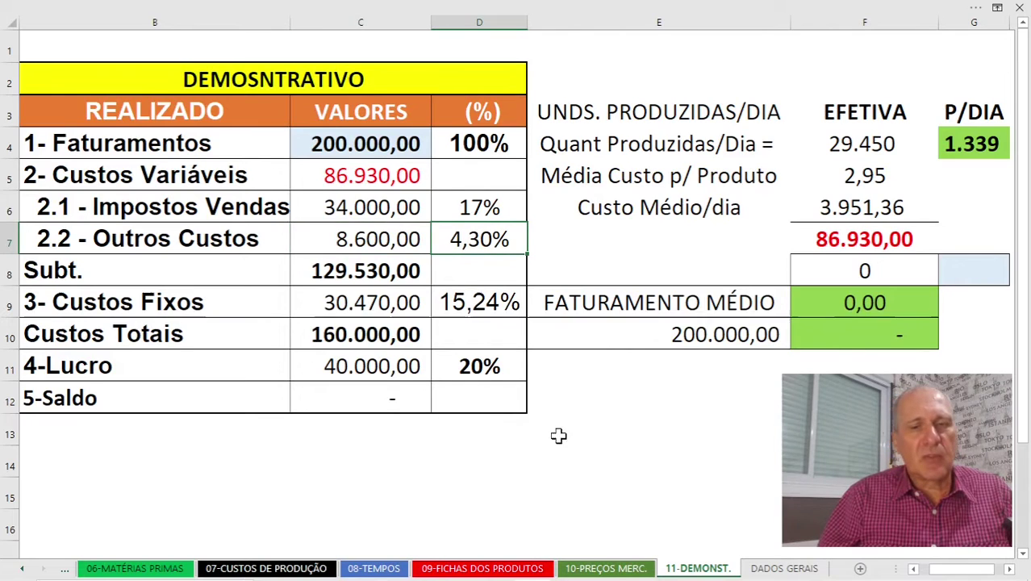
{"action": "left_click", "coordinate": [605, 568]}
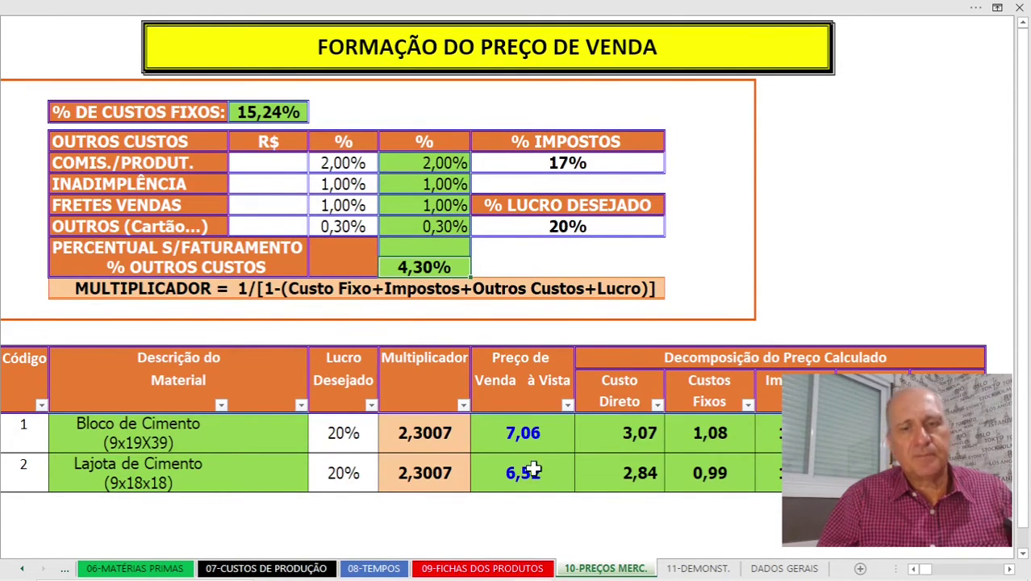
{"action": "key", "text": "ctrl+Page_Down"}
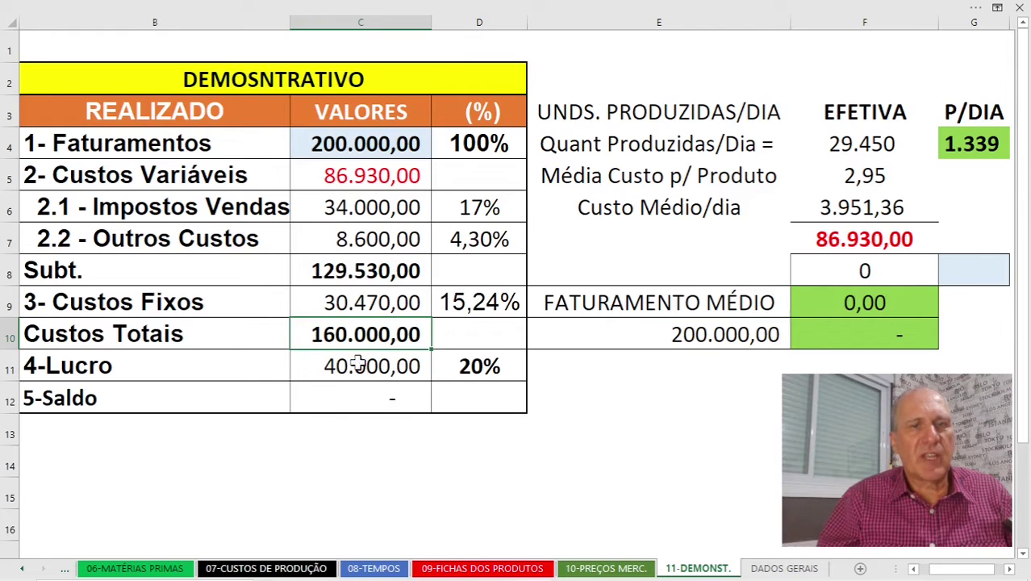
Compare the Lucro value and percentage on 11-DEMONST. with the % LUCRO DESEJADO on 10-PREÇOS MERC.
{"action": "left_click", "coordinate": [364, 367]}
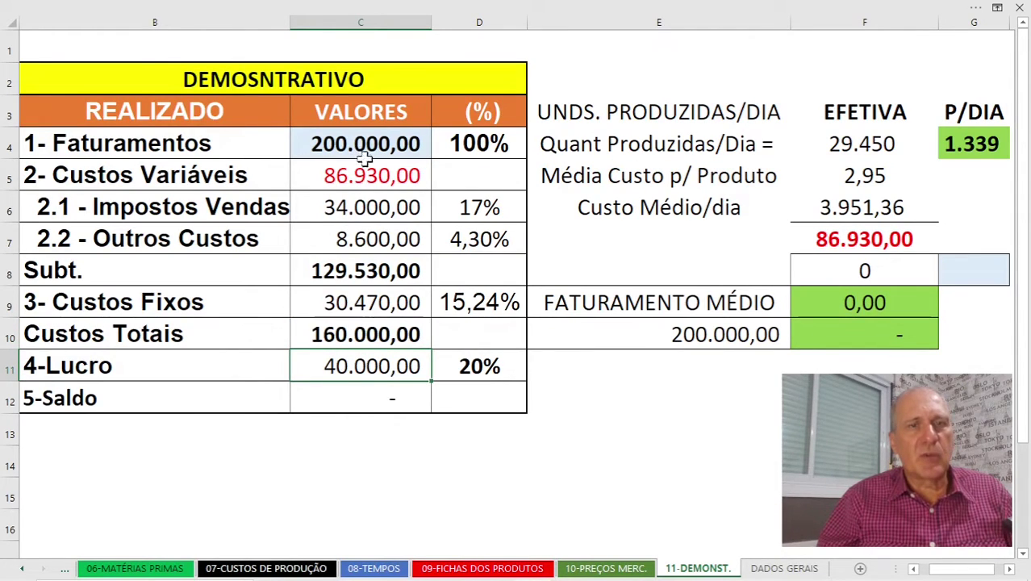
{"action": "left_click", "coordinate": [479, 367]}
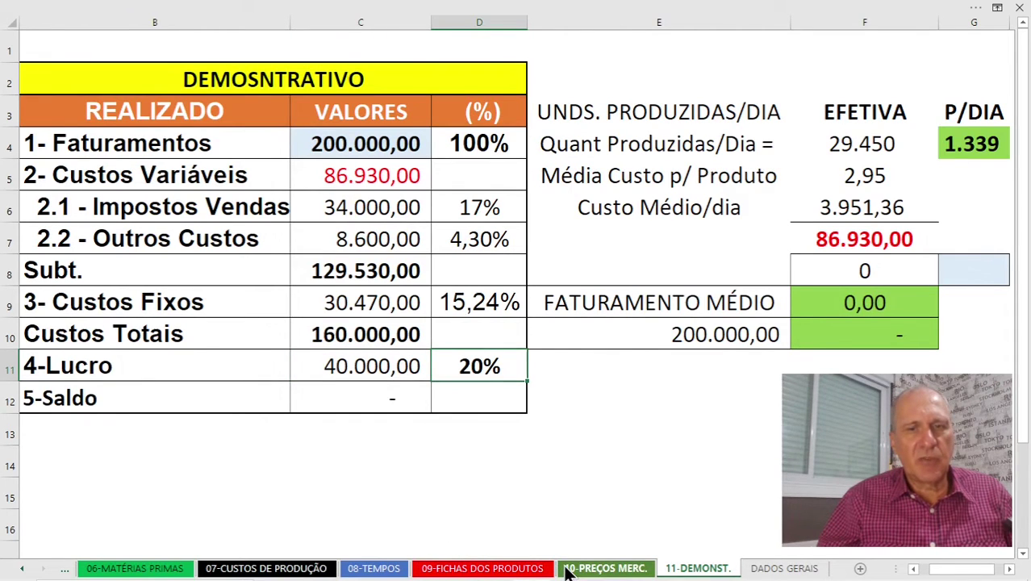
{"action": "left_click", "coordinate": [604, 569]}
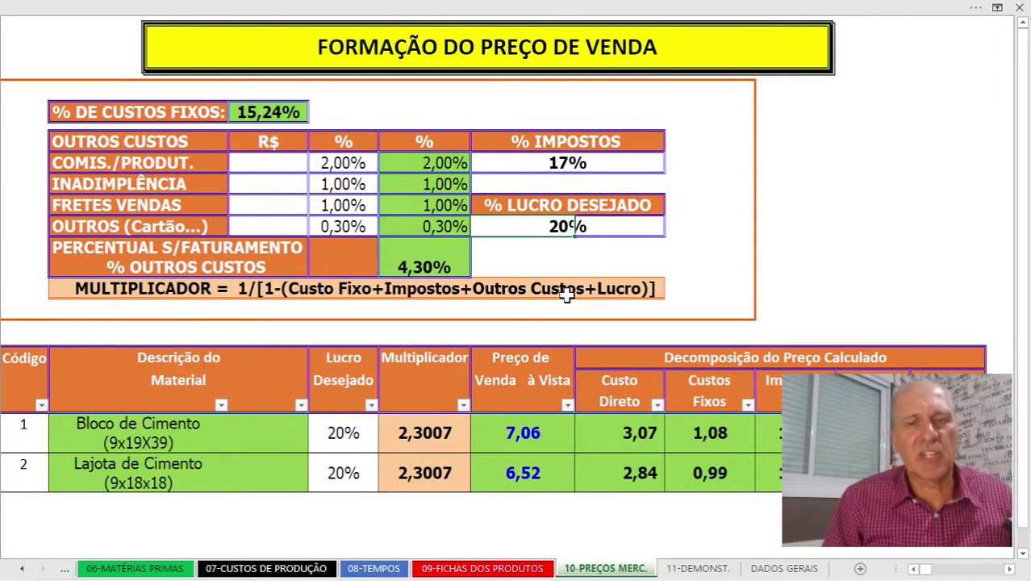
{"action": "key", "text": "ctrl+Page_Down"}
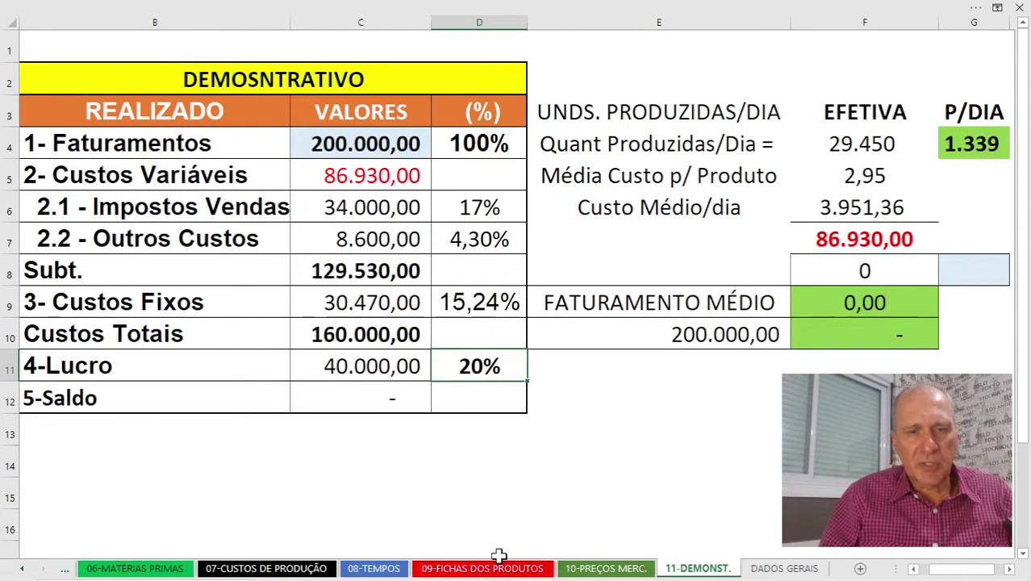
On 08-TEMPOS, set the QUANT. PROD. of Bloco de Cimento's Prença (Forma e Compressão) row to 700 and replace Lajota's Mistura (Betoneiras) quantity.
{"action": "left_click", "coordinate": [374, 568]}
{"action": "left_click", "coordinate": [767, 246]}
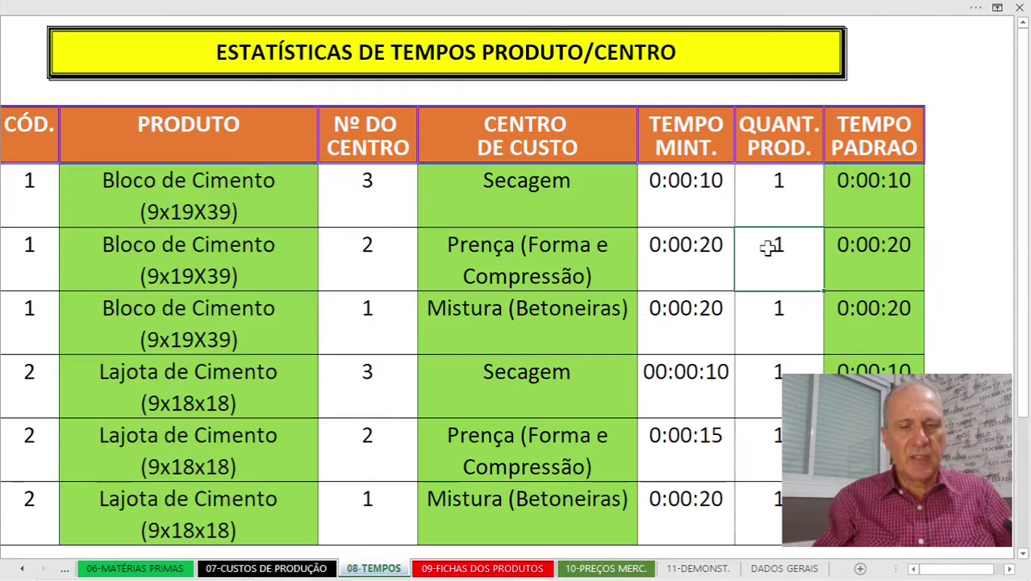
{"action": "type", "text": "700"}
{"action": "key", "text": "Return"}
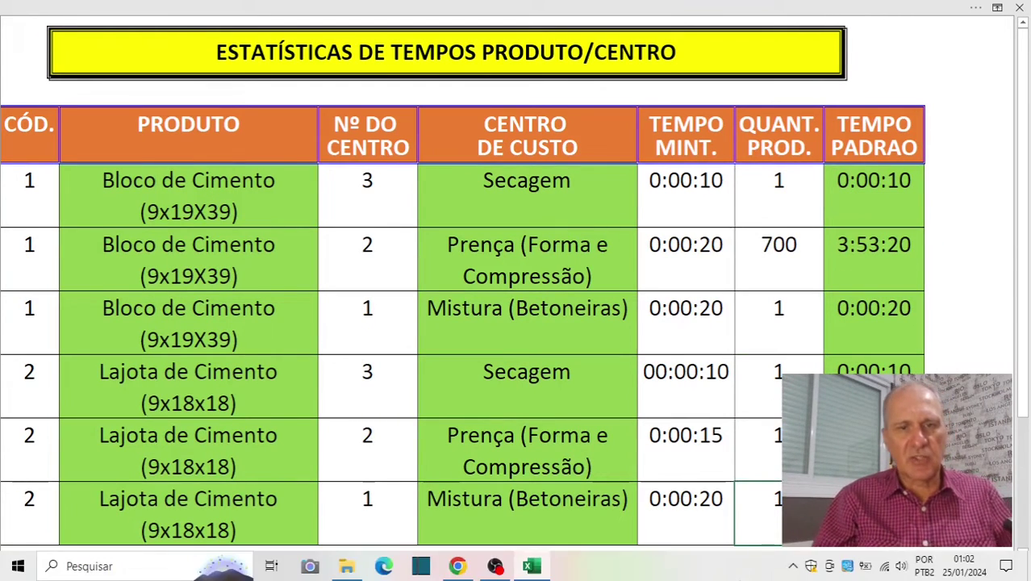
{"action": "scroll", "coordinate": [869, 267], "scroll_direction": "down", "scroll_amount": 1}
{"action": "left_click", "coordinate": [868, 252]}
{"action": "left_click", "coordinate": [874, 436]}
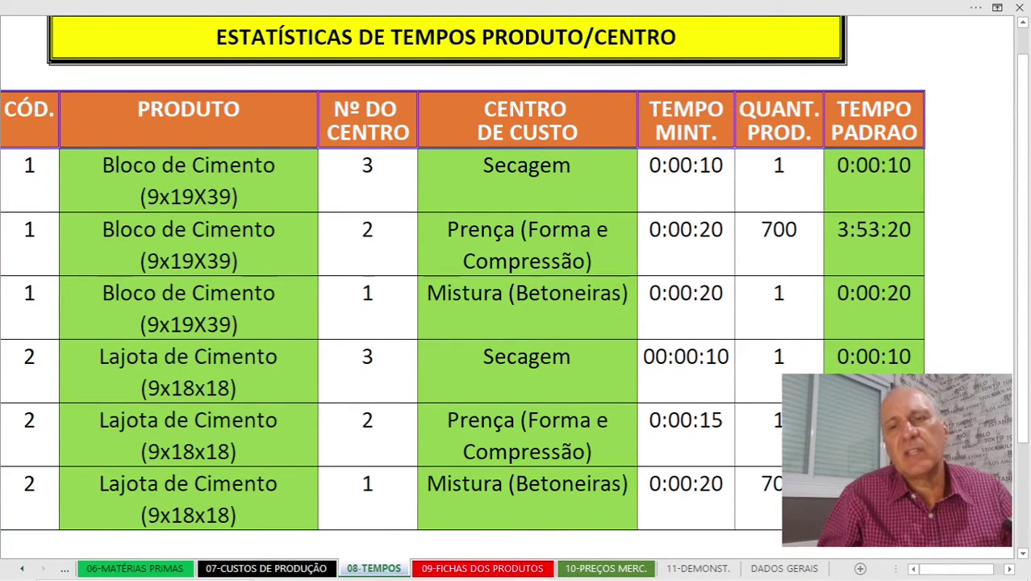
Consult the quantities of modelling presses on 05-DEPRECIAÇÕES, and return to the produced quantities on 08-TEMPOS.
{"action": "key", "text": "ctrl+Page_Up"}
{"action": "key", "text": "ctrl+Page_Up"}
{"action": "key", "text": "ctrl+Page_Up"}
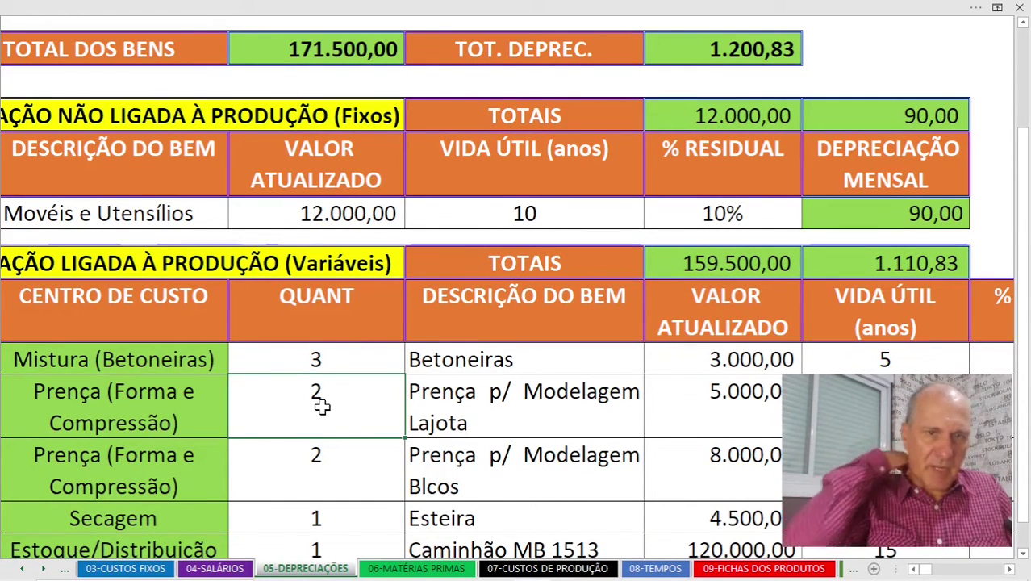
{"action": "left_click", "coordinate": [322, 461]}
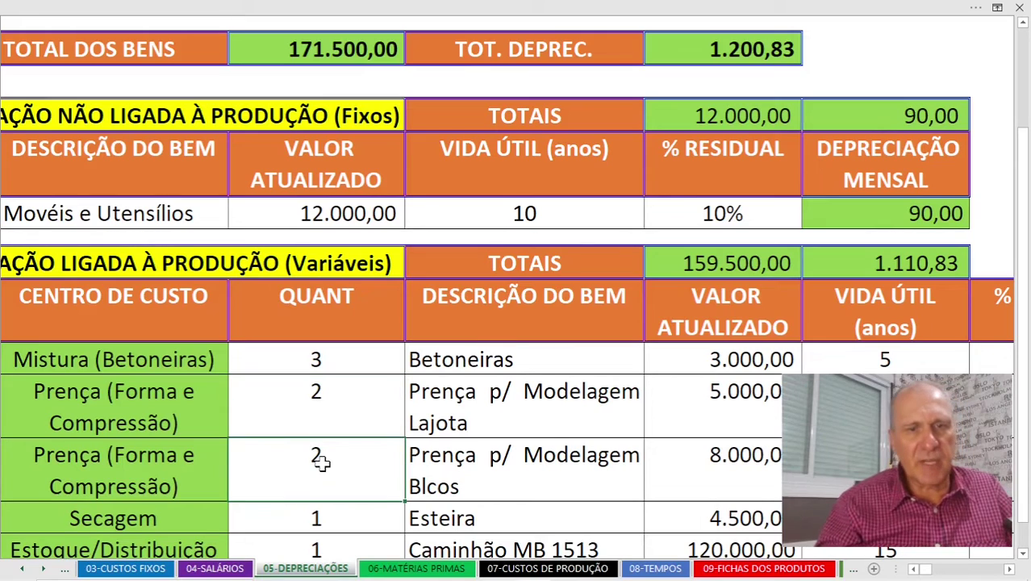
{"action": "key", "text": "ctrl+Page_Down"}
{"action": "key", "text": "ctrl+Page_Down"}
{"action": "key", "text": "ctrl+Page_Down"}
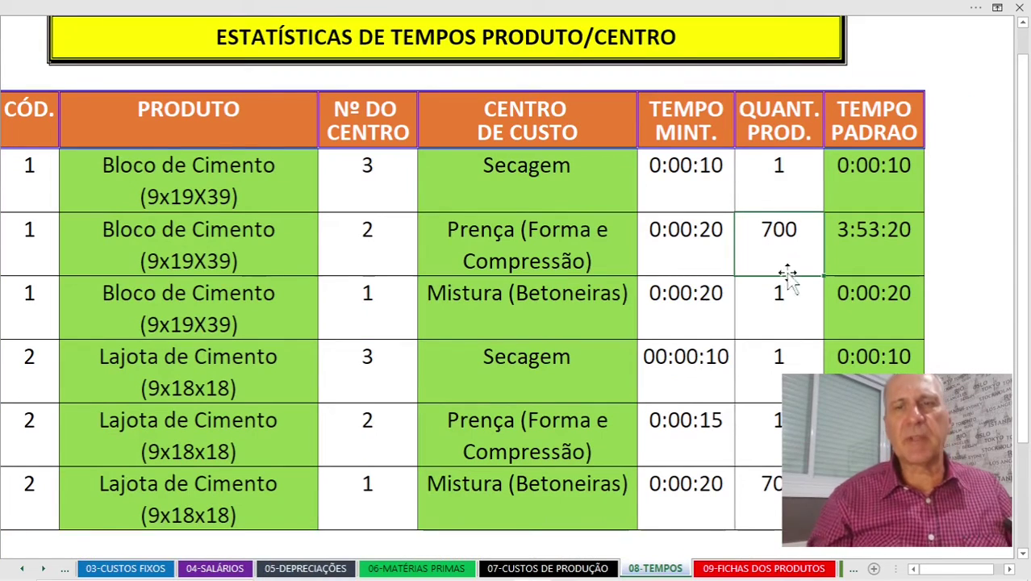